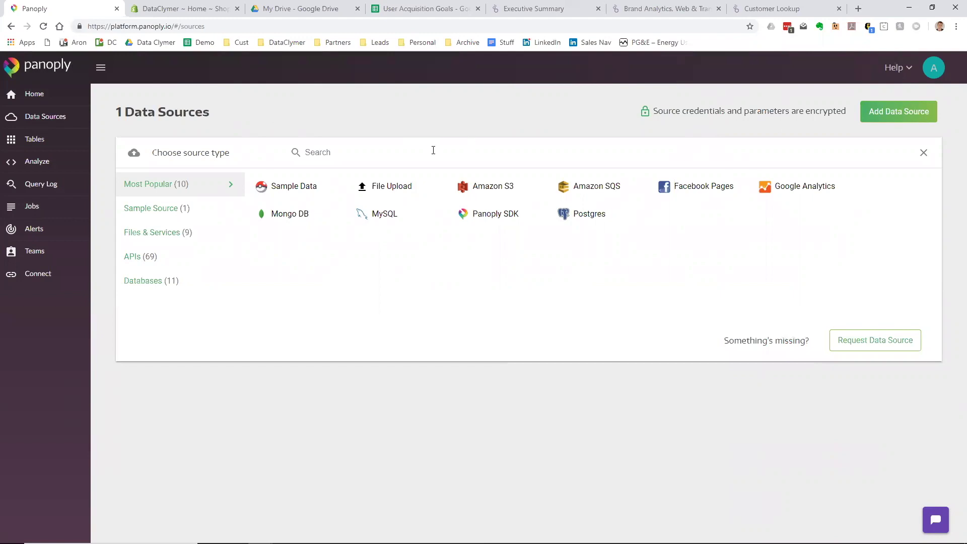
- Search the source types and select Shopify as the new data source
{"action": "left_click", "coordinate": [419, 155]}
{"action": "type", "text": "shpi"}
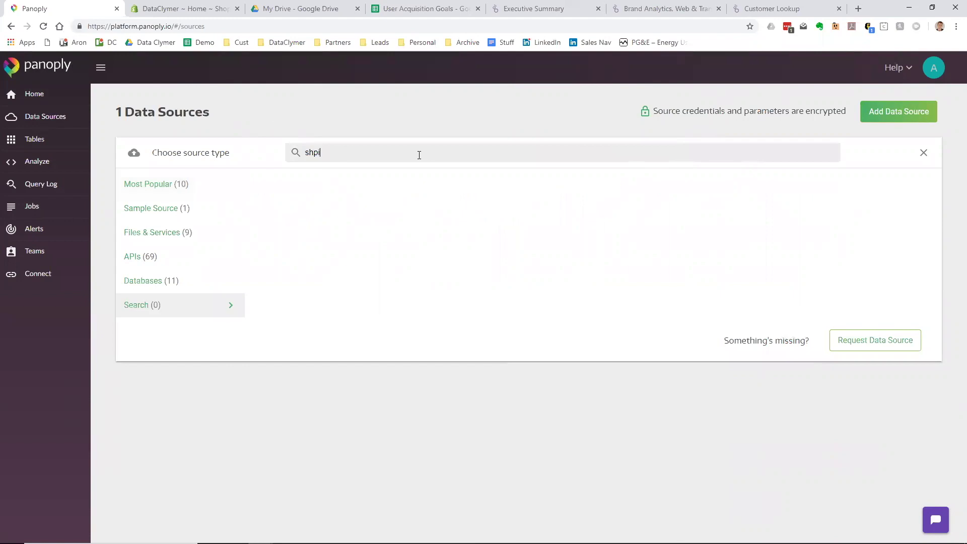
{"action": "type", "text": "i"}
{"action": "left_click", "coordinate": [287, 188]}
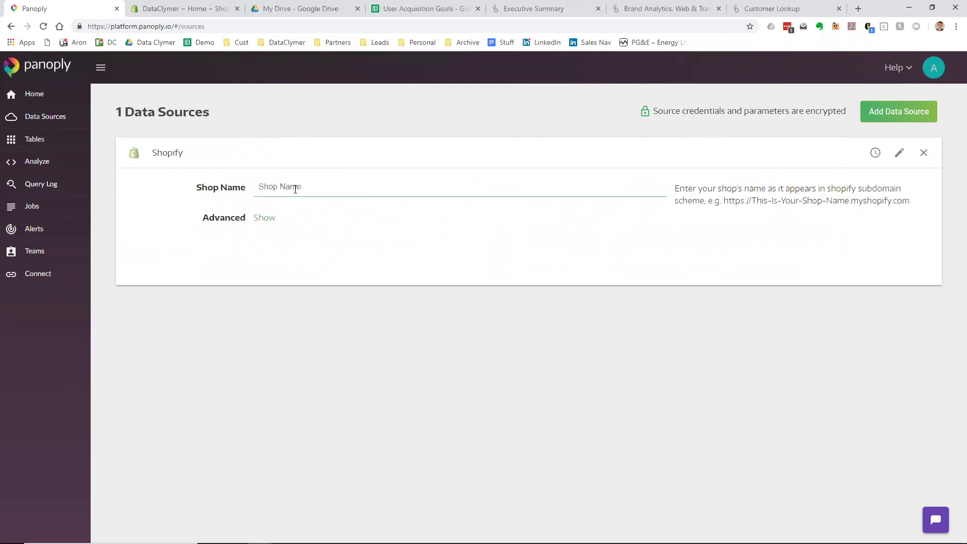
- Connect the DataClymer Shopify shop and include all resources for collection
{"action": "left_click", "coordinate": [295, 188]}
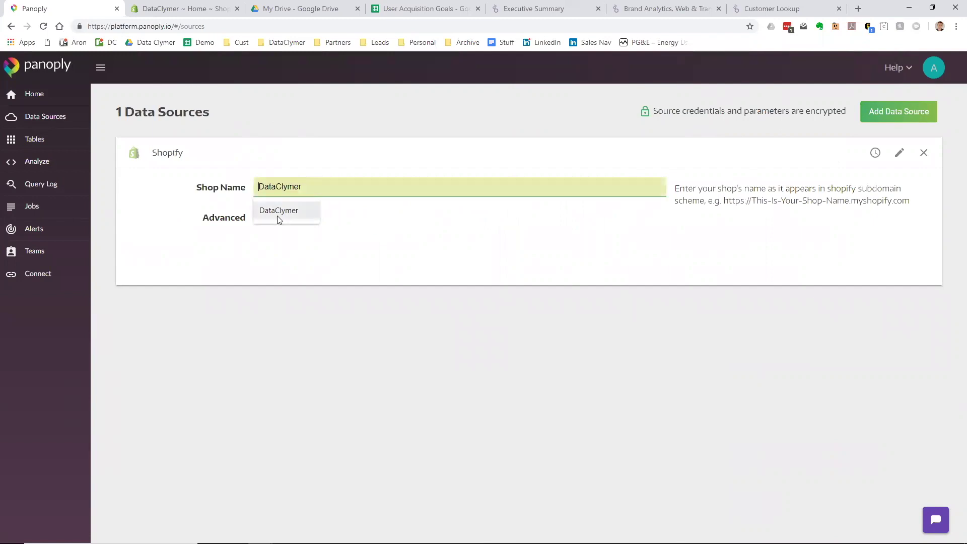
{"action": "left_click", "coordinate": [278, 211]}
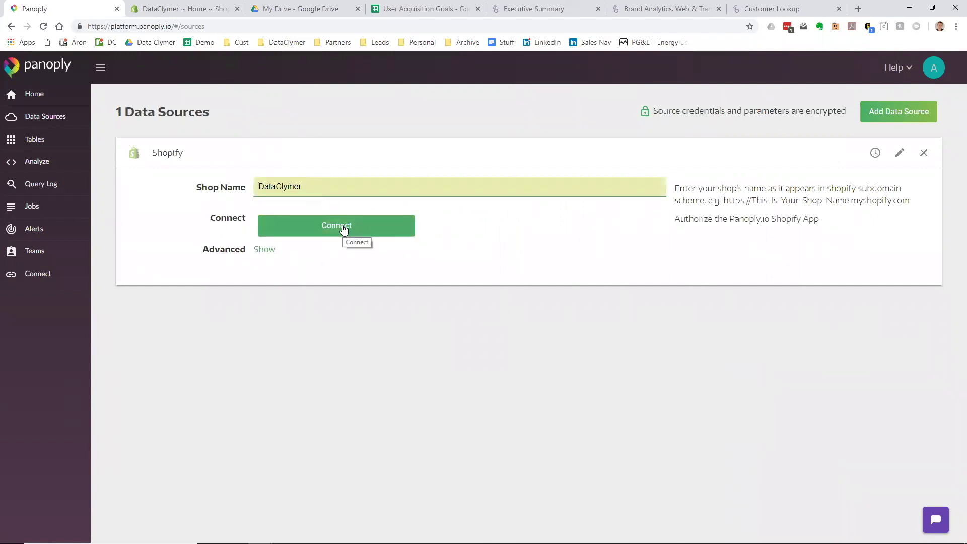
{"action": "left_click", "coordinate": [343, 227]}
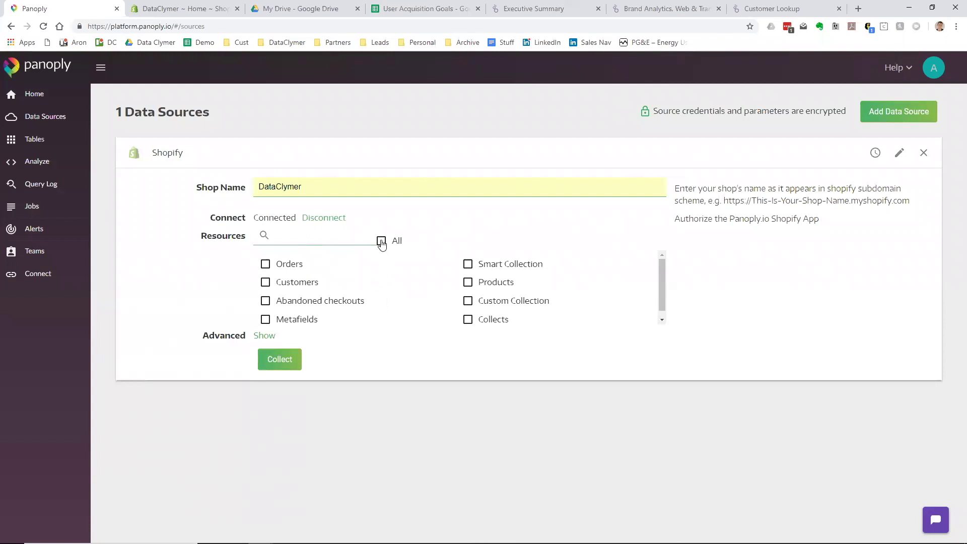
{"action": "left_click", "coordinate": [382, 241]}
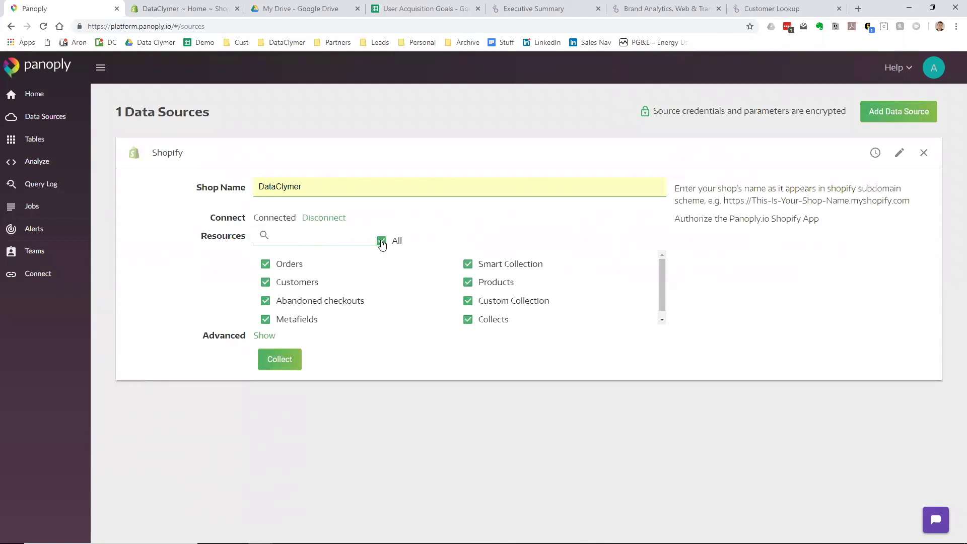
- Start Shopify data collection, glance at the User Acquisition Goals sheet, and return to Panoply
{"action": "left_click", "coordinate": [280, 359]}
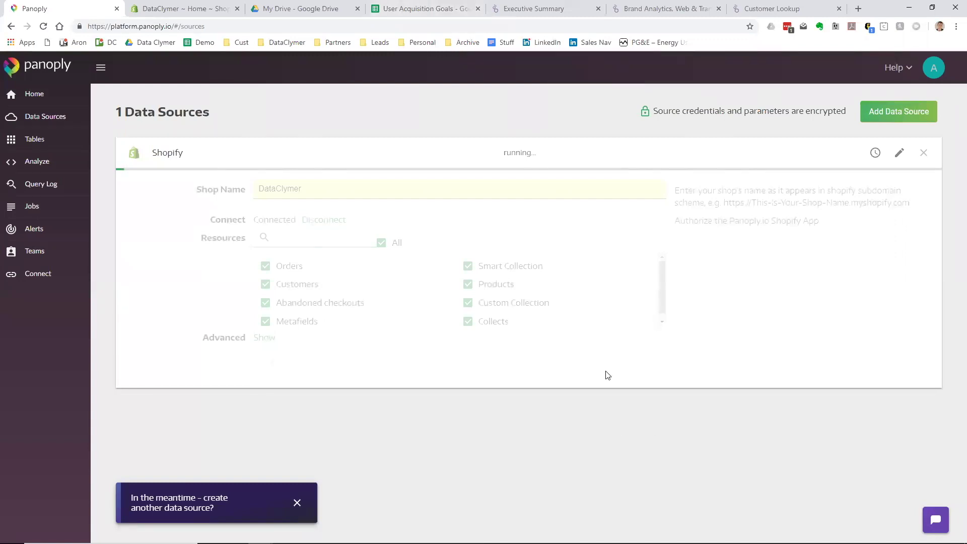
{"action": "left_click", "coordinate": [400, 9]}
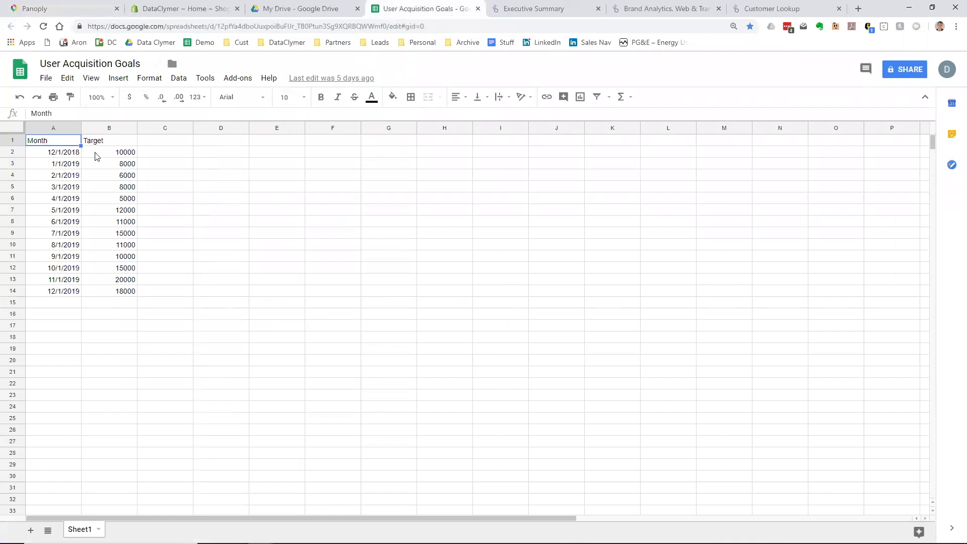
{"action": "left_click", "coordinate": [82, 8]}
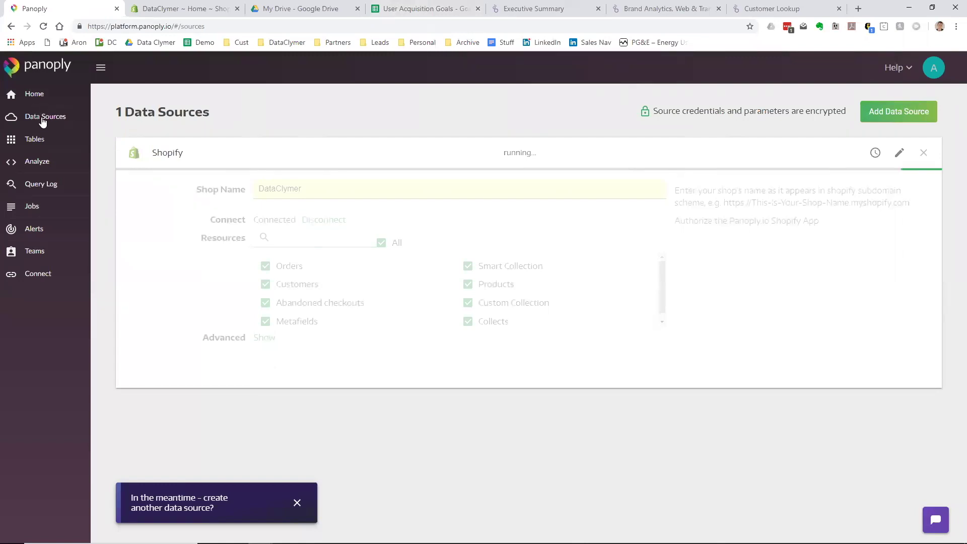
- Add another data source, choosing Google Sheets from a 'google' search
{"action": "left_click", "coordinate": [906, 117]}
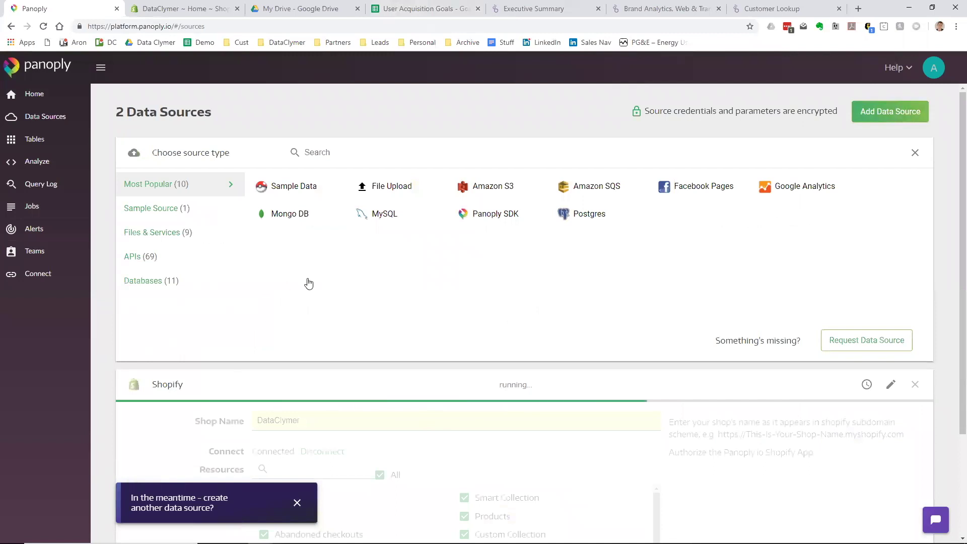
{"action": "left_click", "coordinate": [319, 151]}
{"action": "type", "text": "googl"}
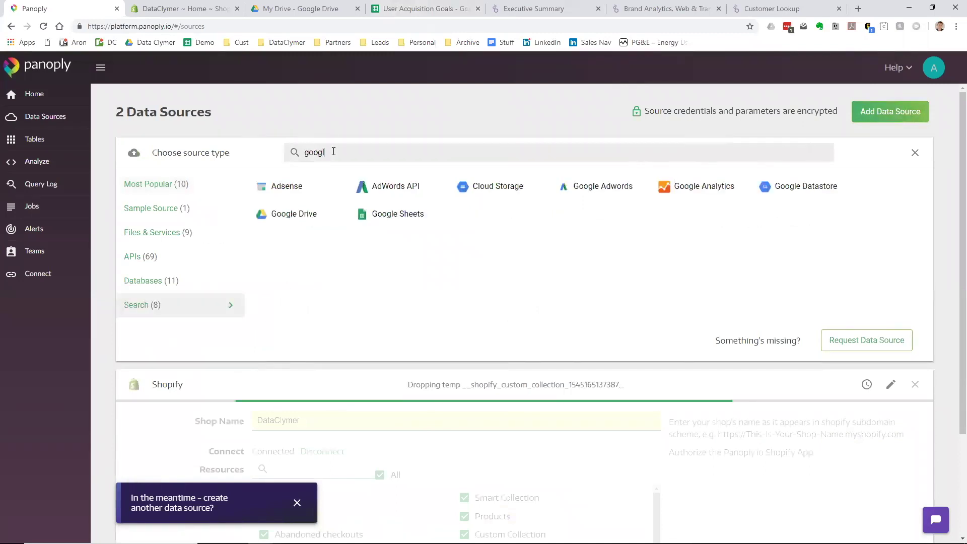
{"action": "left_click", "coordinate": [407, 215]}
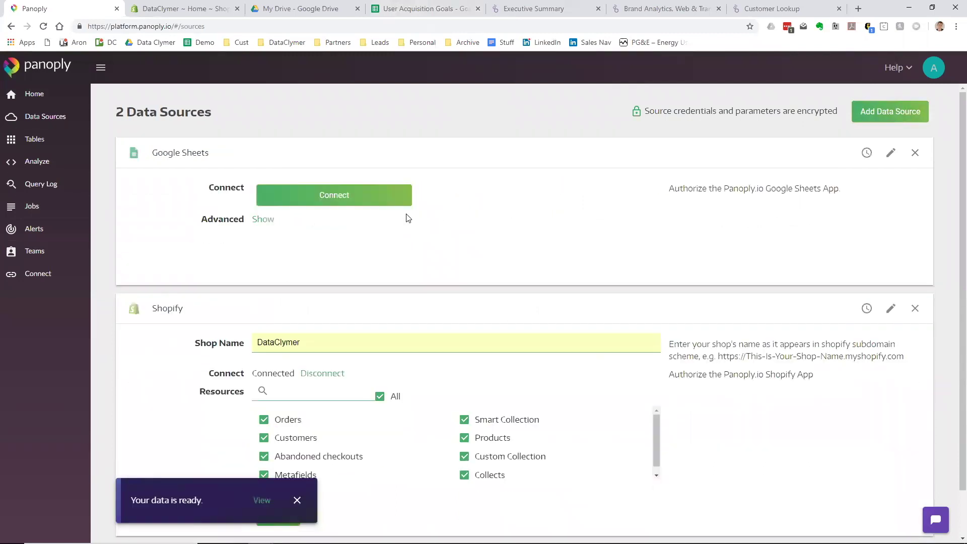
- Sign in with the Google account and allow Panoply access to Drive files and spreadsheets
{"action": "left_click", "coordinate": [309, 201]}
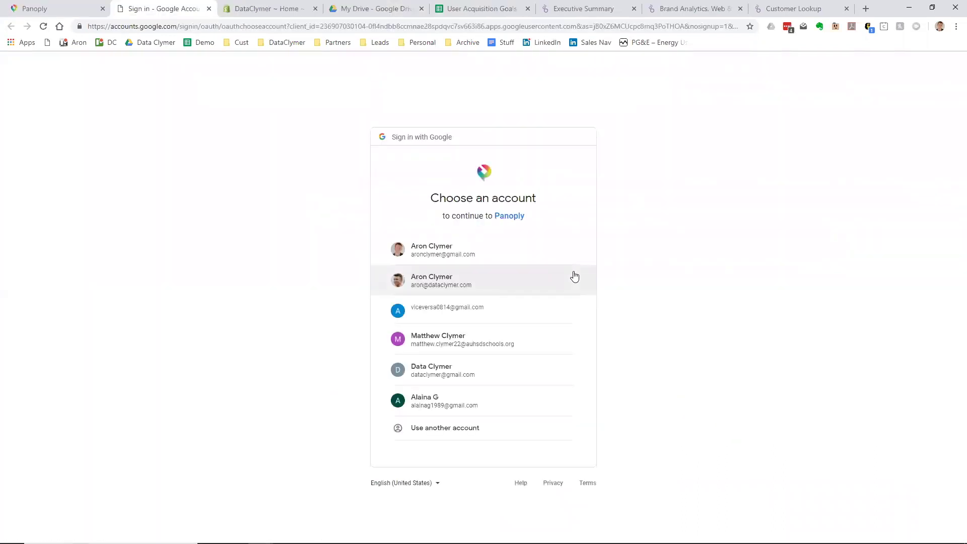
{"action": "left_click", "coordinate": [455, 373]}
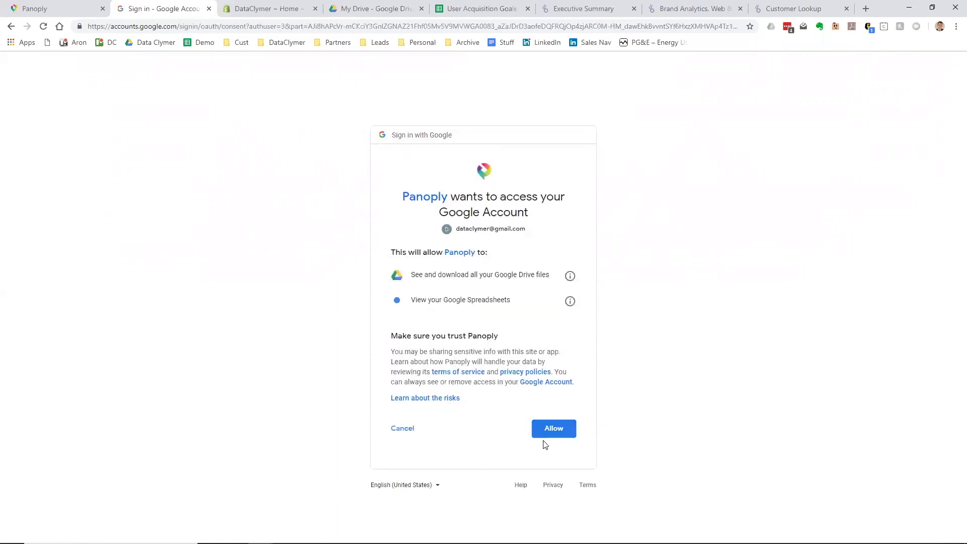
{"action": "left_click", "coordinate": [549, 437]}
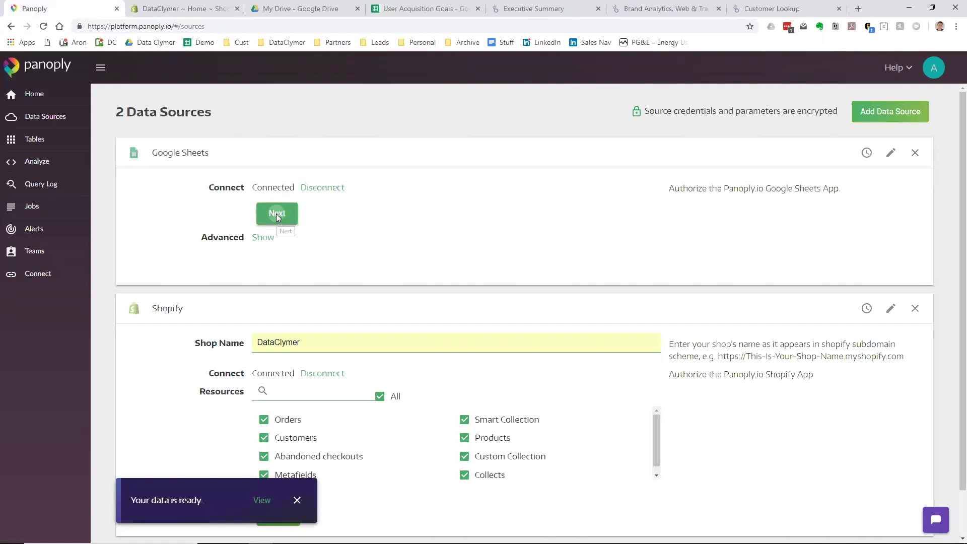
- Select the User Acquisition Goals file in the Google Sheets source and start collecting it
{"action": "left_click", "coordinate": [276, 214]}
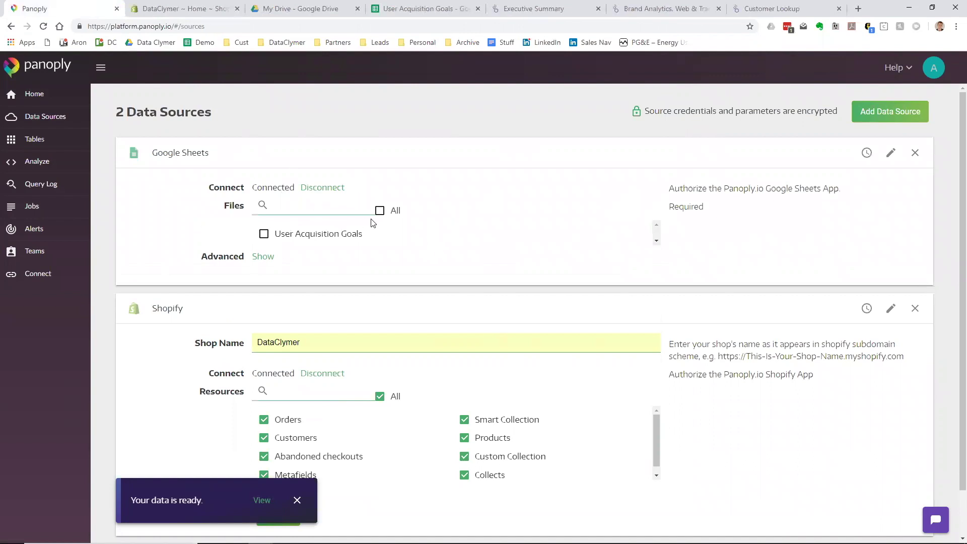
{"action": "left_click", "coordinate": [264, 235]}
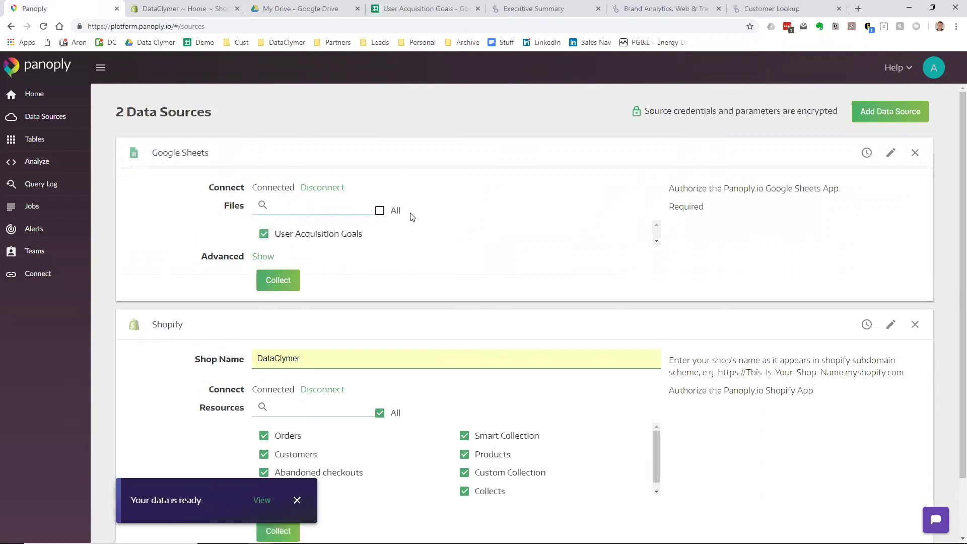
{"action": "left_click", "coordinate": [276, 282]}
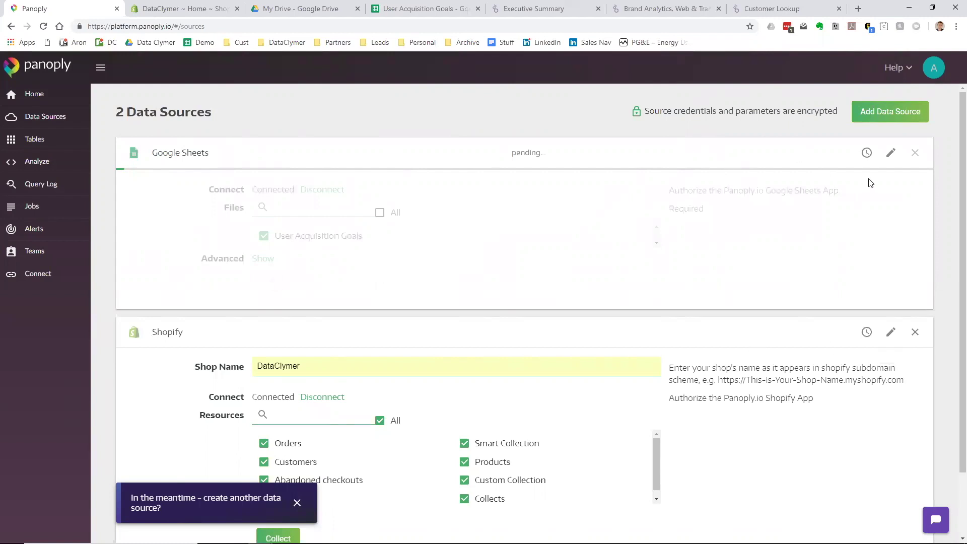
- Schedule Shopify collection for Every Day, Every Hour and accept it
{"action": "left_click", "coordinate": [866, 334]}
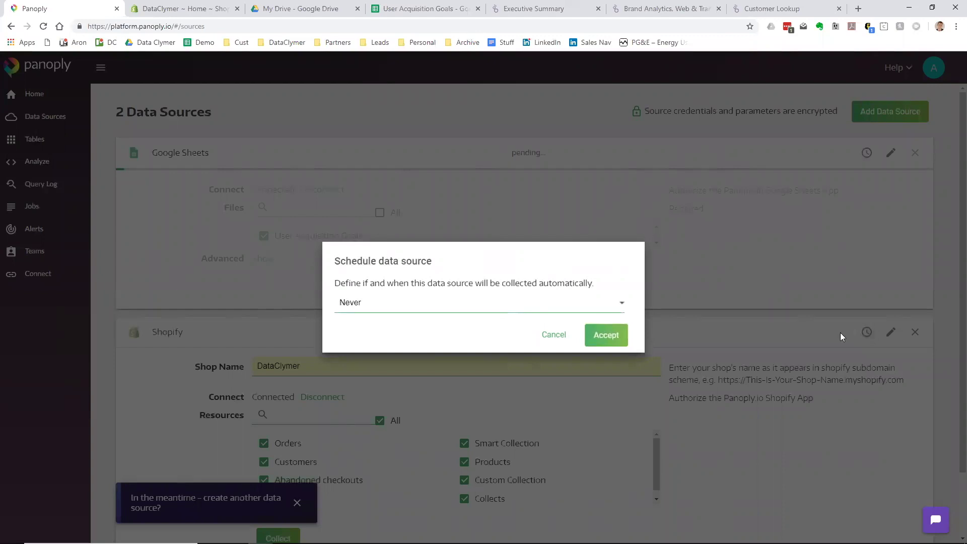
{"action": "left_click", "coordinate": [381, 304]}
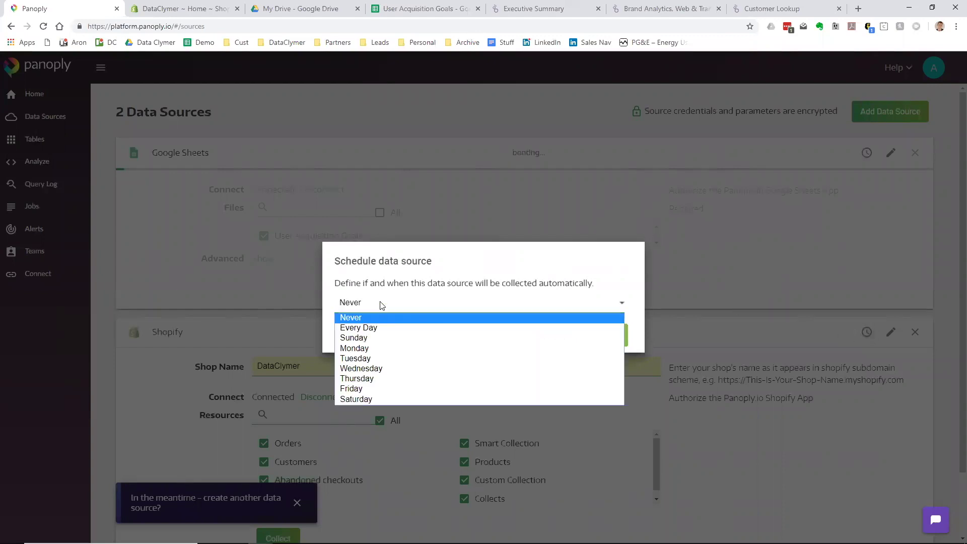
{"action": "left_click", "coordinate": [380, 328]}
{"action": "left_click", "coordinate": [481, 309]}
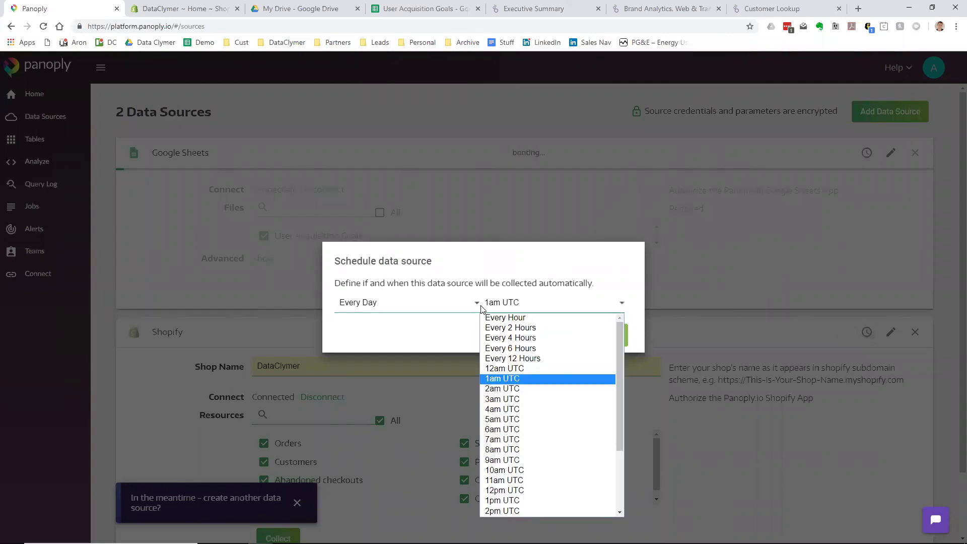
{"action": "left_click", "coordinate": [497, 318]}
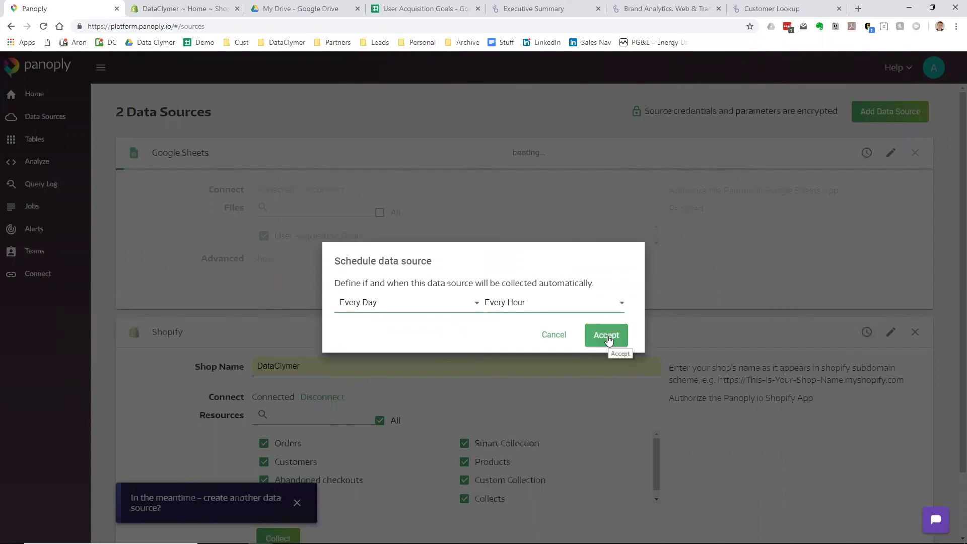
{"action": "left_click", "coordinate": [607, 336]}
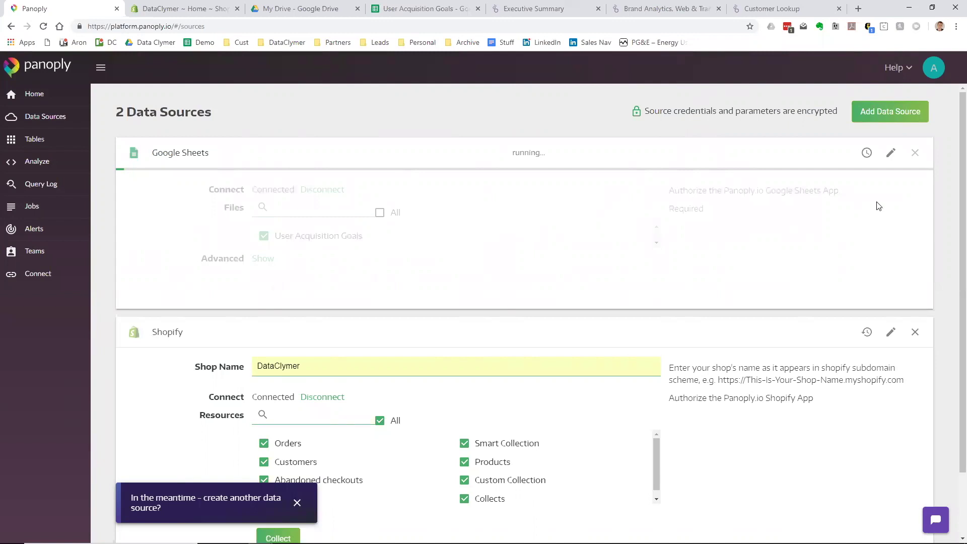
- Schedule Google Sheets collection for Every Day at 1am UTC and accept it
{"action": "left_click", "coordinate": [867, 153]}
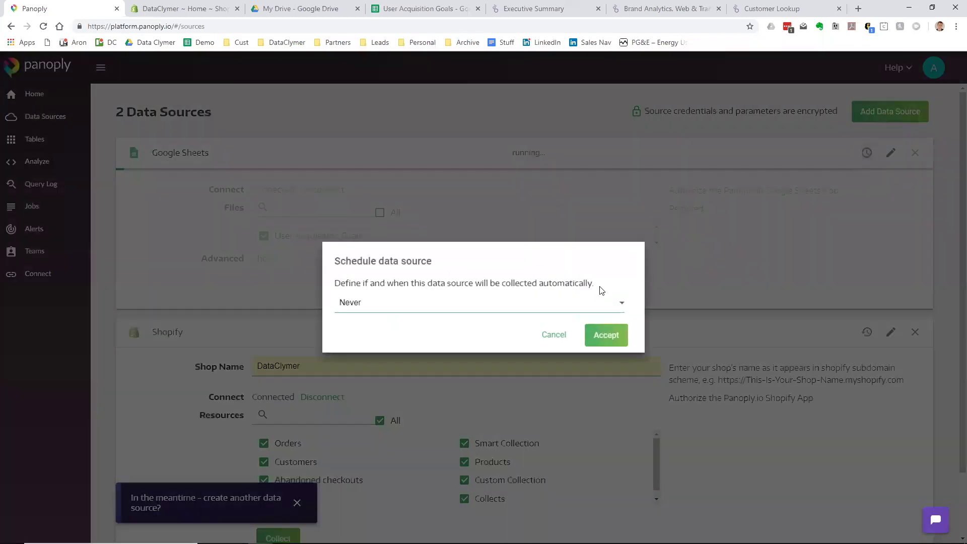
{"action": "left_click", "coordinate": [618, 309]}
{"action": "left_click", "coordinate": [355, 328]}
{"action": "left_click", "coordinate": [603, 334]}
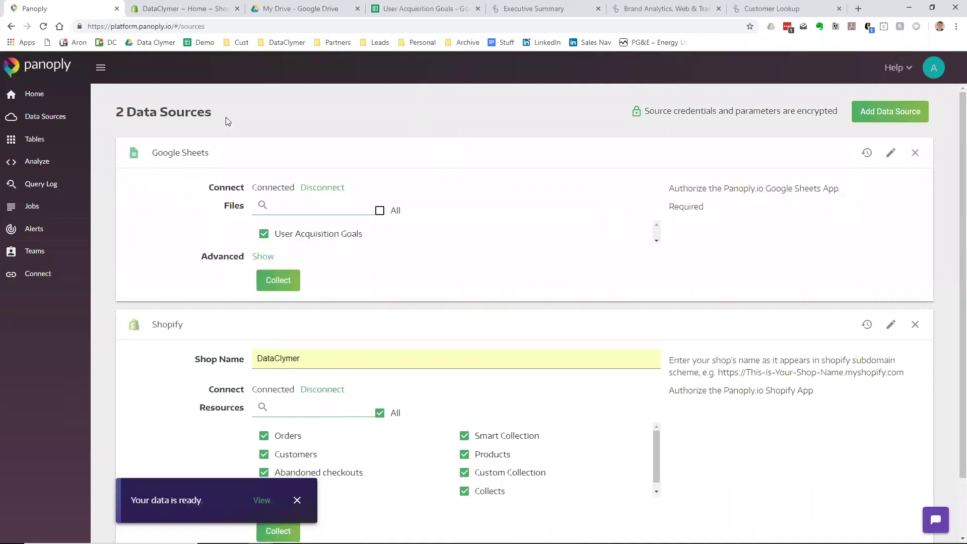
- Show the Tables page listing the spreadsheet table and the Shopify tables
{"action": "left_click", "coordinate": [31, 140]}
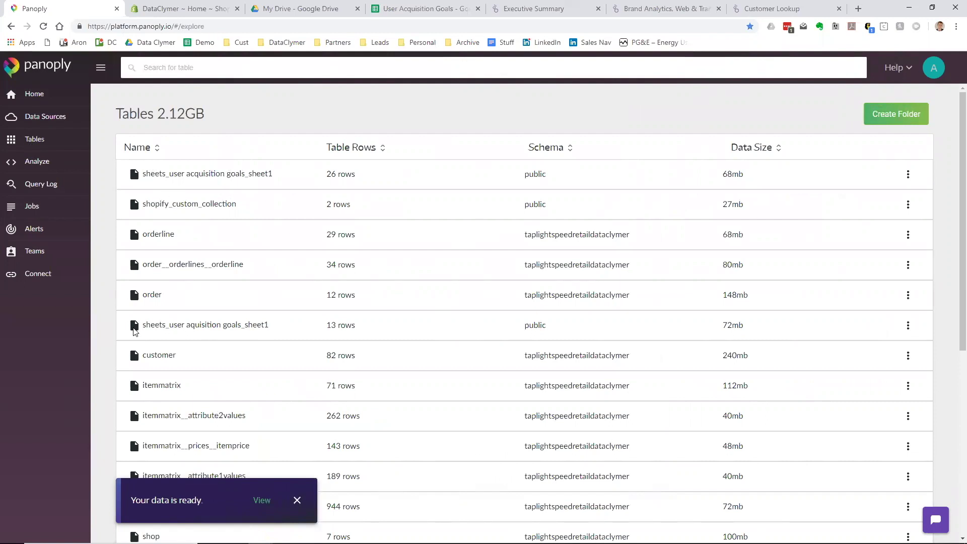
- View the sheets_user aquisition goals_sheet1 table's data, then open the order table's details
{"action": "left_click", "coordinate": [134, 328]}
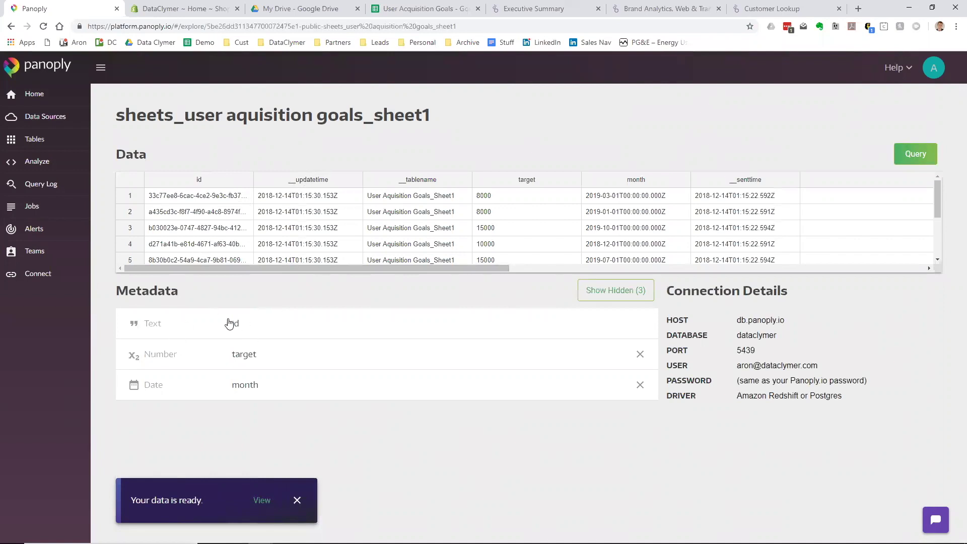
{"action": "left_click", "coordinate": [28, 143]}
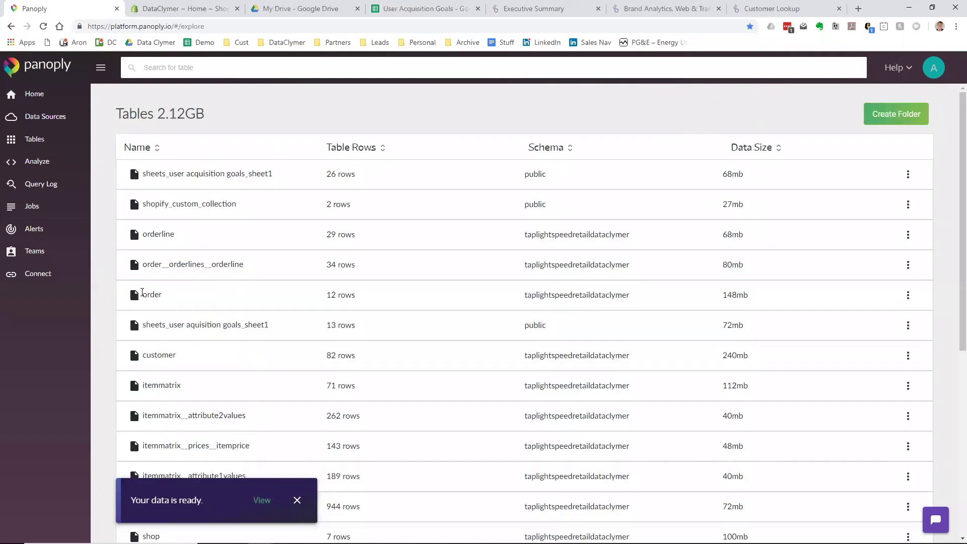
{"action": "left_click", "coordinate": [135, 294]}
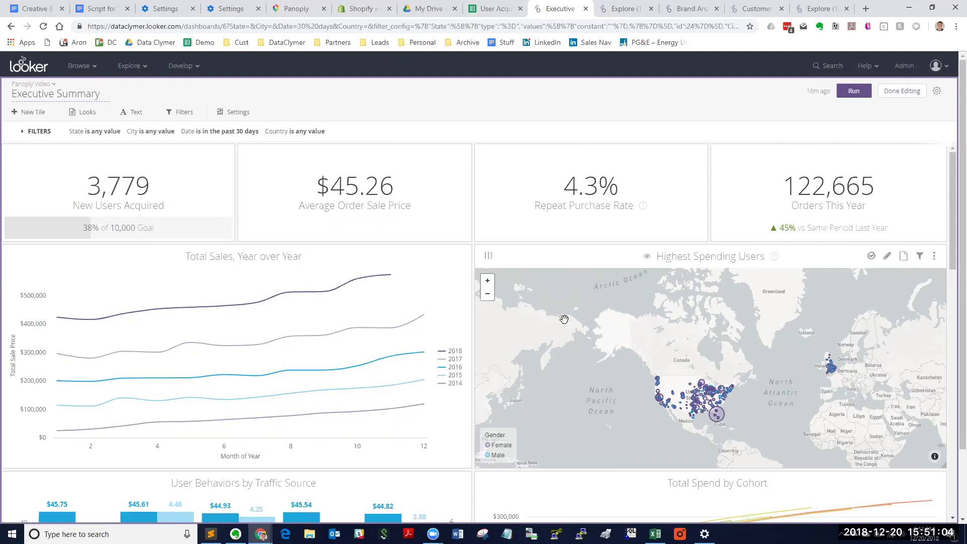
- Review the Executive Summary dashboard, then switch to the empty Orders, Items and Users Explore
{"action": "scroll", "coordinate": [564, 319], "scroll_direction": "down", "scroll_amount": 2}
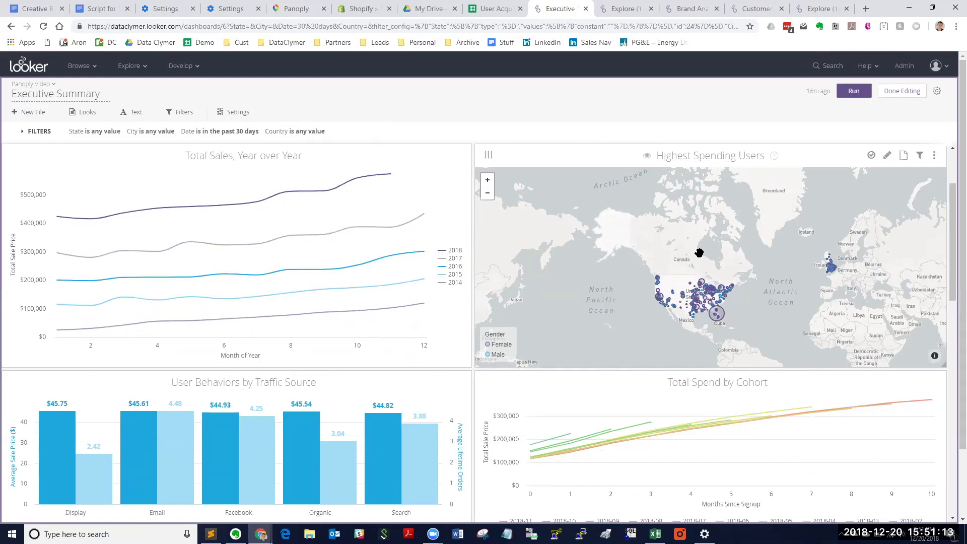
{"action": "scroll", "coordinate": [557, 366], "scroll_direction": "down", "scroll_amount": 1}
{"action": "scroll", "coordinate": [557, 365], "scroll_direction": "down", "scroll_amount": 2}
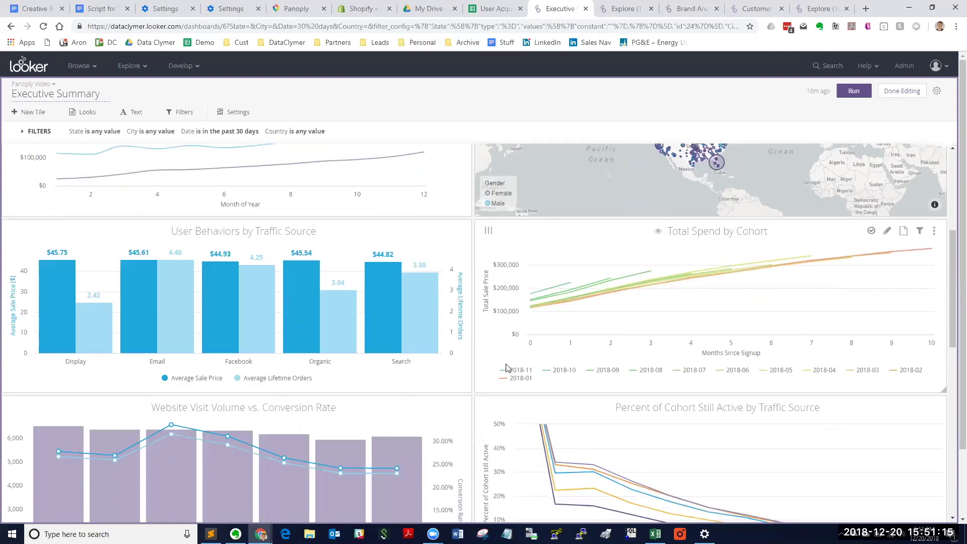
{"action": "scroll", "coordinate": [533, 361], "scroll_direction": "down", "scroll_amount": 4}
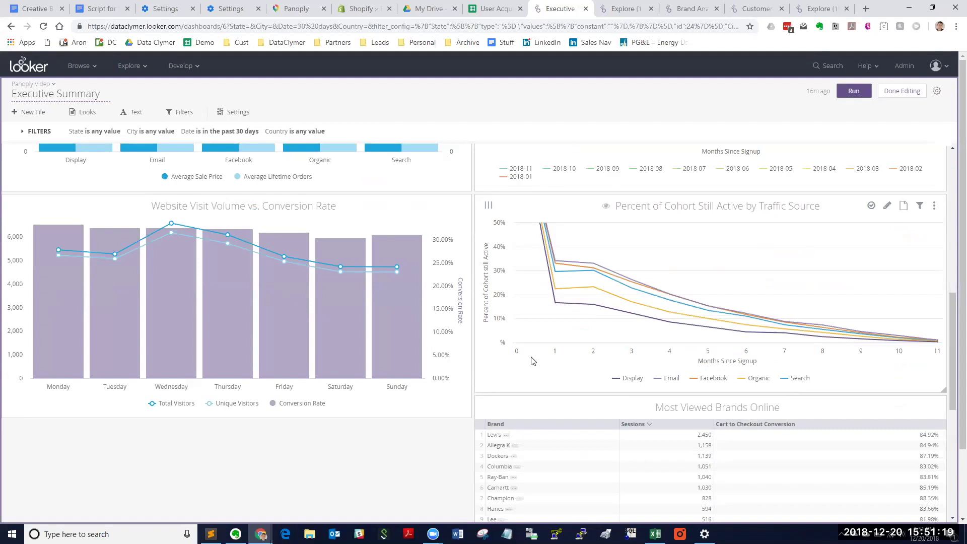
{"action": "scroll", "coordinate": [533, 361], "scroll_direction": "down", "scroll_amount": 3}
{"action": "scroll", "coordinate": [533, 361], "scroll_direction": "up", "scroll_amount": 7}
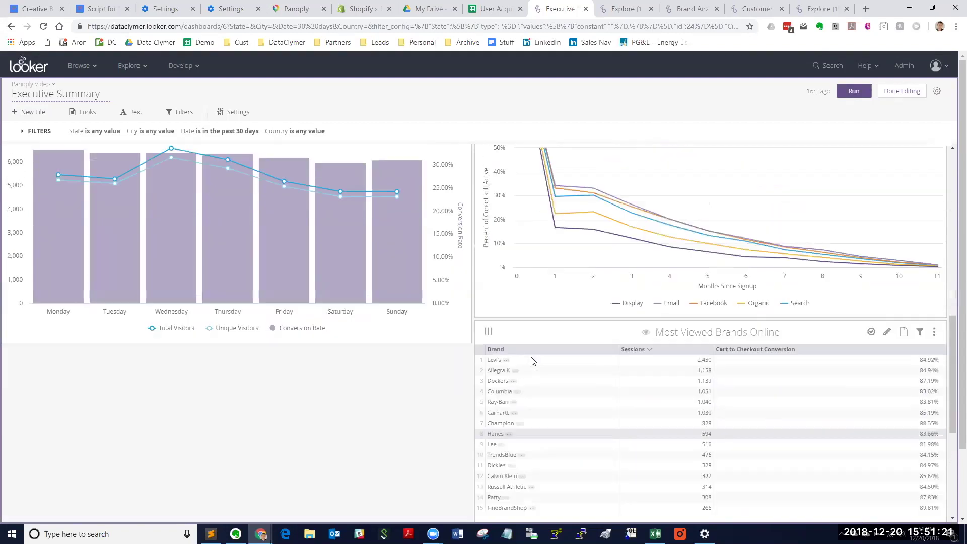
{"action": "left_click", "coordinate": [625, 9]}
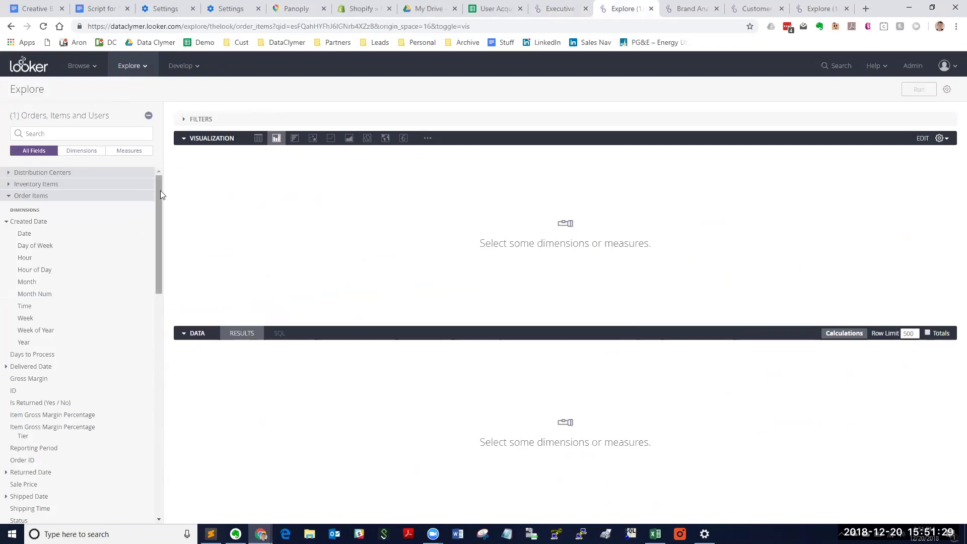
- Add Users Gender as a dimension and pivot the results by Traffic Source
{"action": "left_click", "coordinate": [78, 135]}
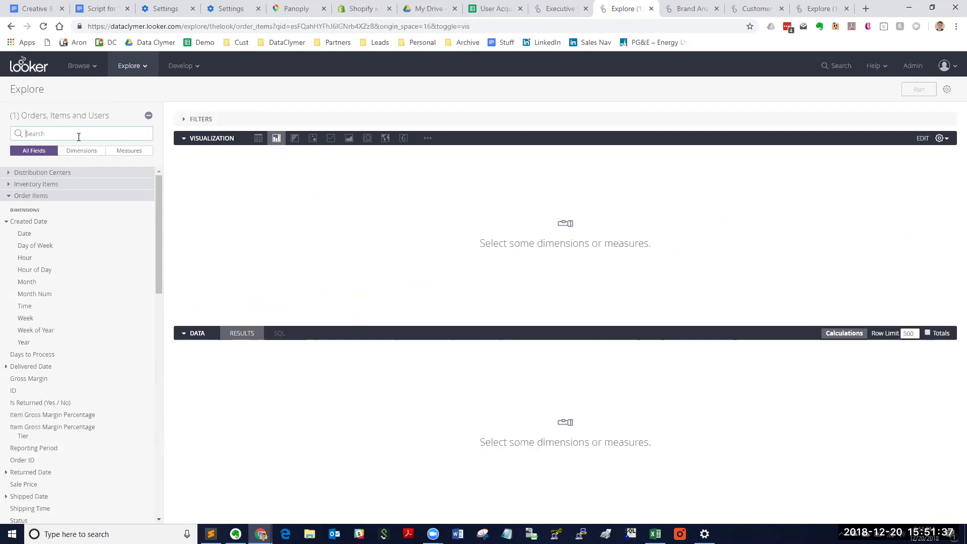
{"action": "type", "text": "en"}
{"action": "key", "text": "BackSpace"}
{"action": "key", "text": "BackSpace"}
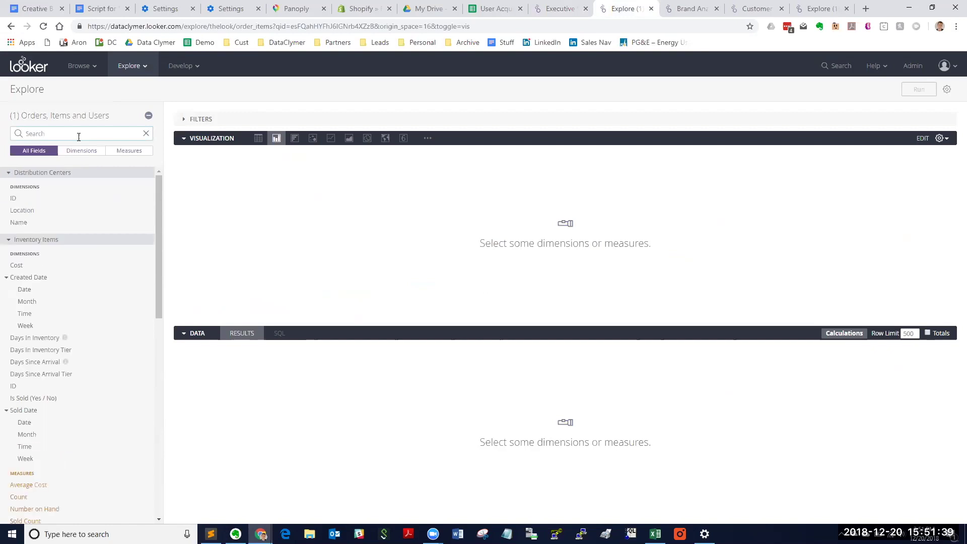
{"action": "type", "text": "gender"}
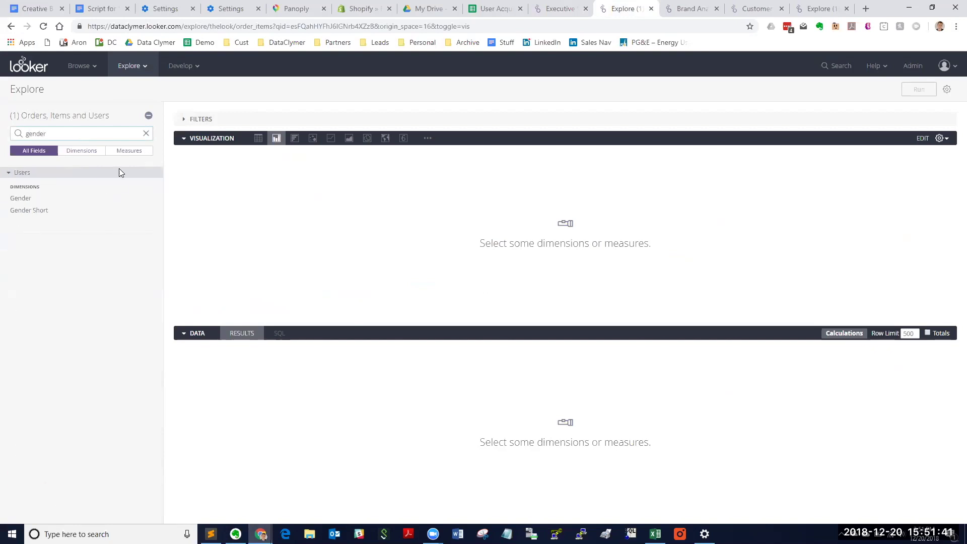
{"action": "left_click", "coordinate": [24, 198]}
{"action": "double_click", "coordinate": [23, 133]}
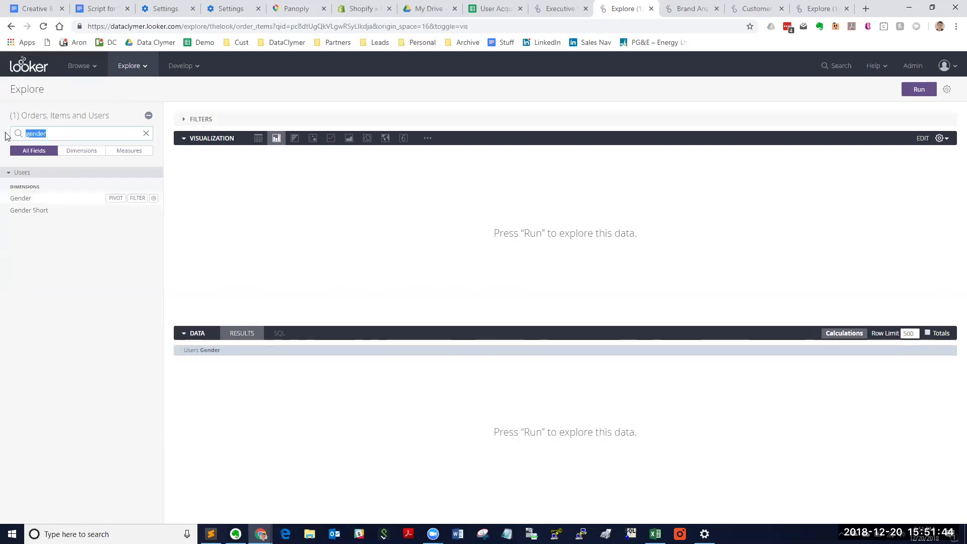
{"action": "type", "text": "traffic source"}
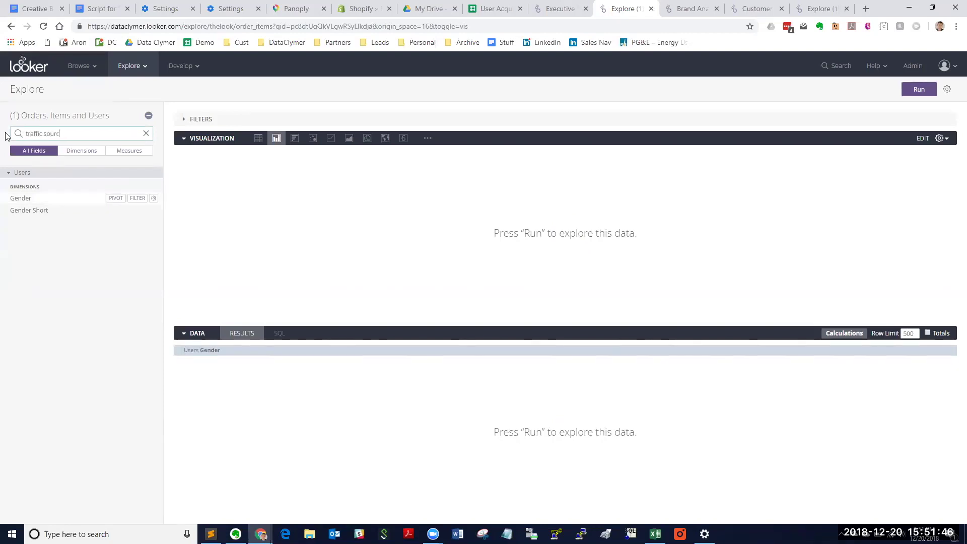
{"action": "left_click", "coordinate": [116, 199]}
- Add the Order Items Count measure and run the query to draw the chart
{"action": "left_click_drag", "start_coordinate": [71, 134], "coordinate": [1, 137]}
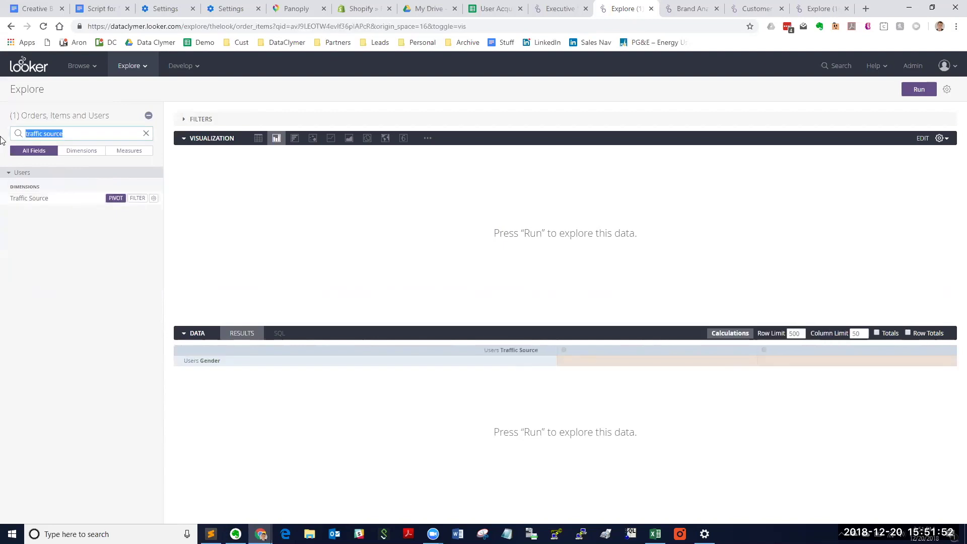
{"action": "type", "text": "item count"}
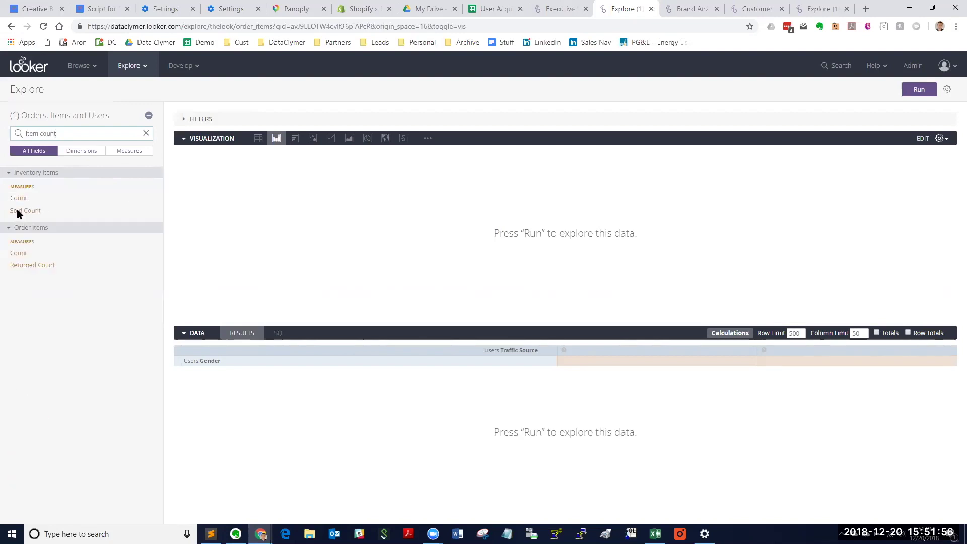
{"action": "left_click", "coordinate": [23, 258]}
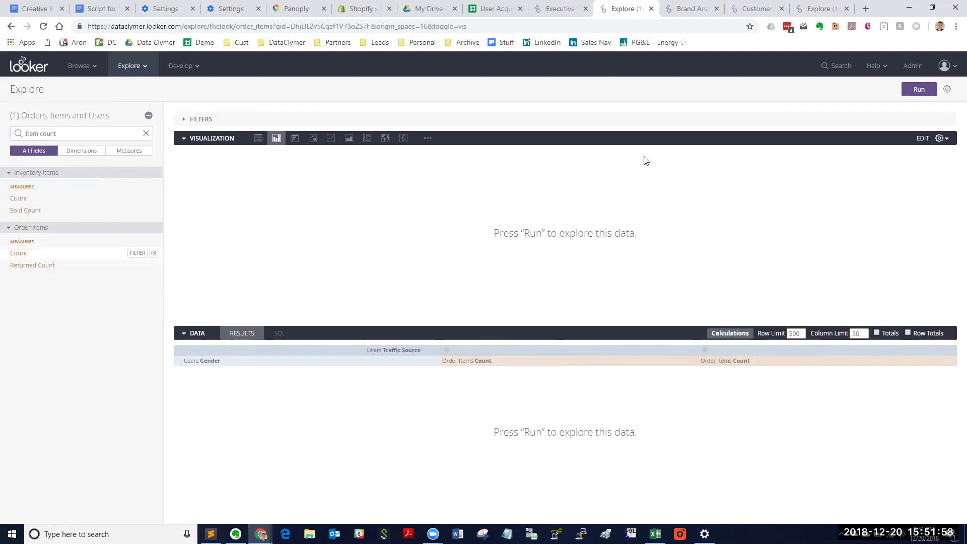
{"action": "left_click", "coordinate": [922, 90]}
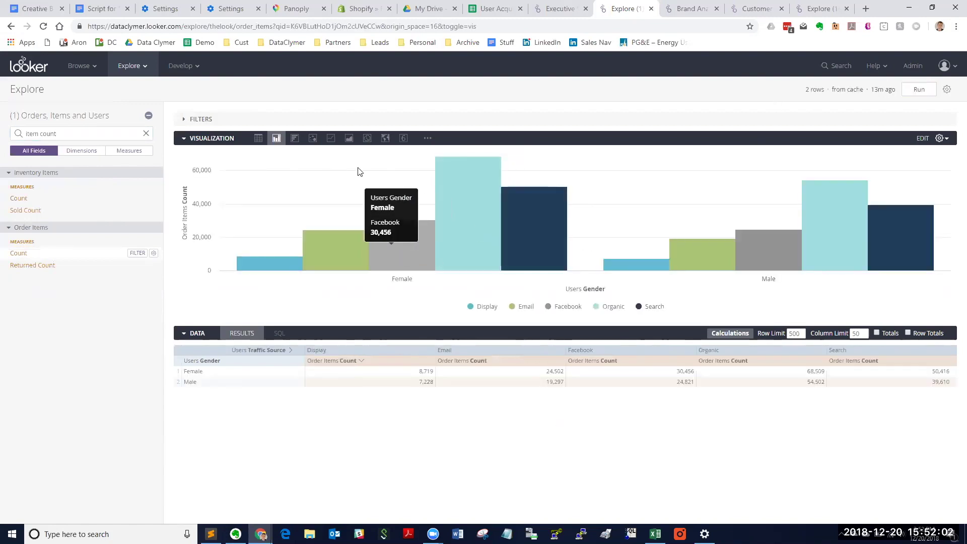
- Switch the chart to Donut Multiples and collapse the data table to enlarge the donuts
{"action": "left_click", "coordinate": [428, 139]}
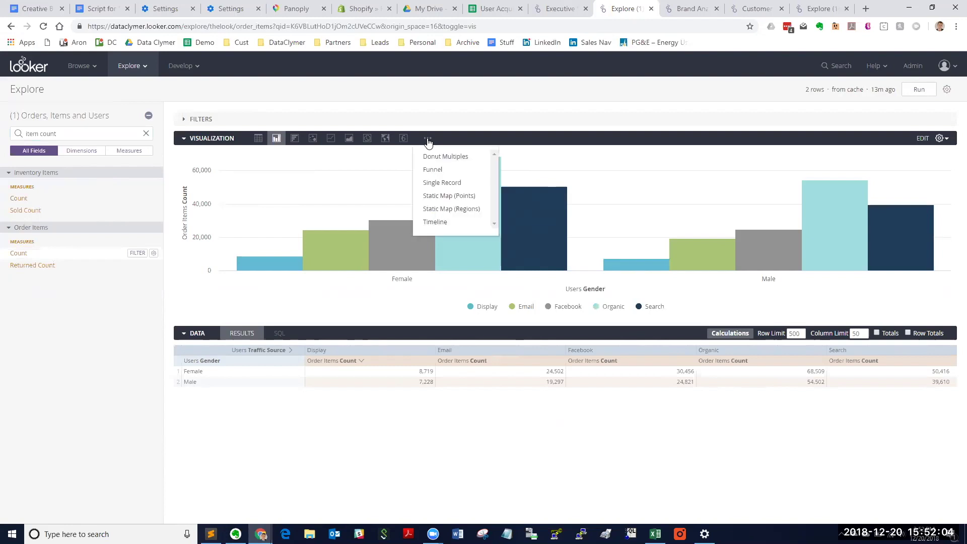
{"action": "left_click", "coordinate": [432, 157]}
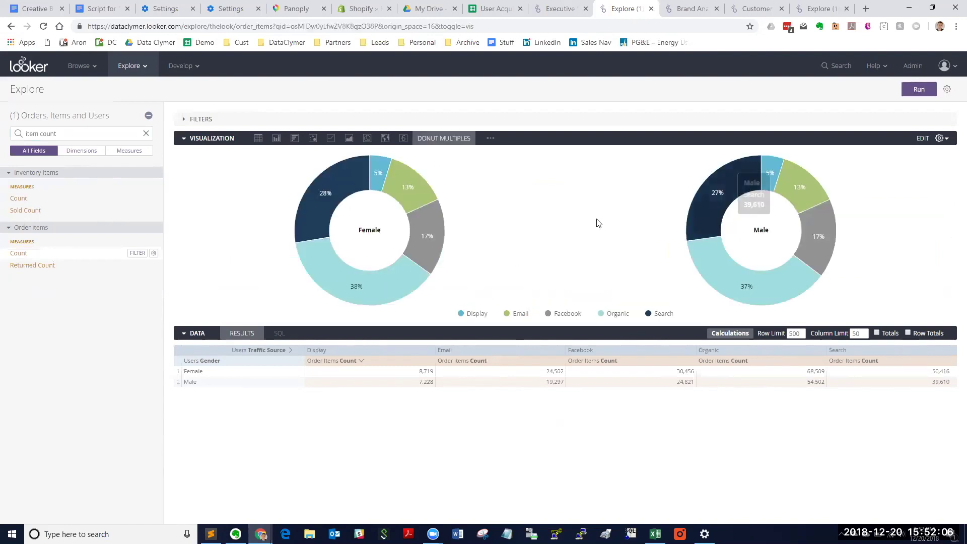
{"action": "left_click", "coordinate": [185, 333]}
- Recolour the donut series with the second, brighter colour palette
{"action": "left_click", "coordinate": [940, 138]}
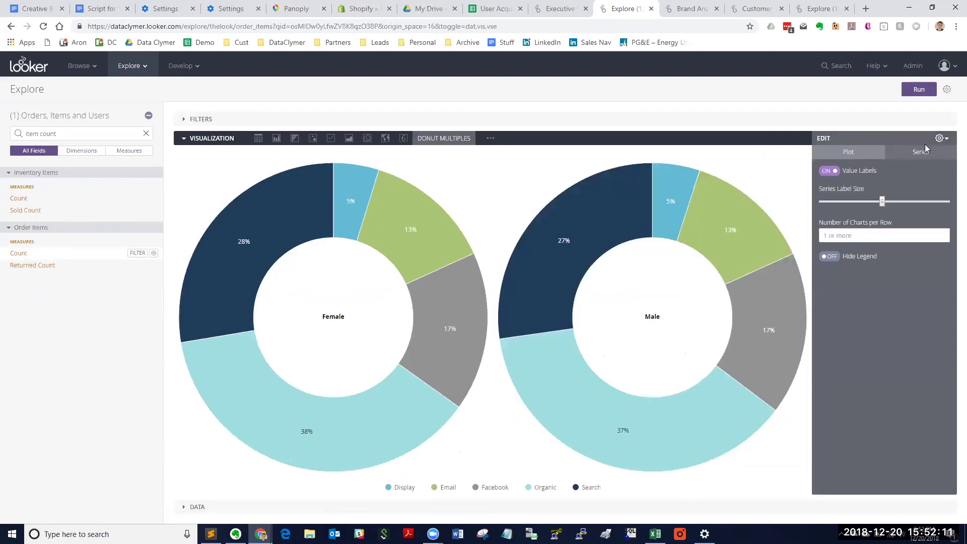
{"action": "left_click", "coordinate": [921, 152]}
{"action": "left_click", "coordinate": [851, 196]}
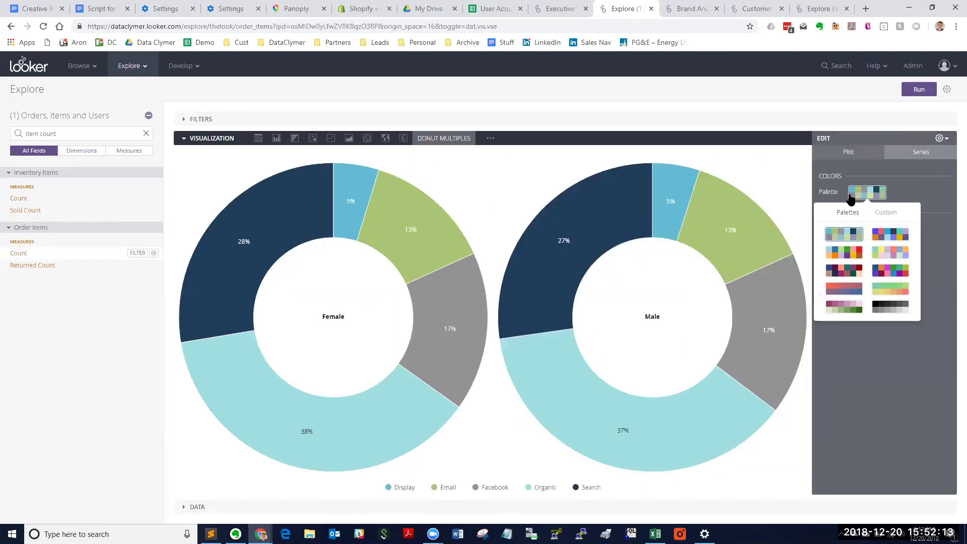
{"action": "left_click", "coordinate": [888, 236]}
{"action": "left_click", "coordinate": [796, 232]}
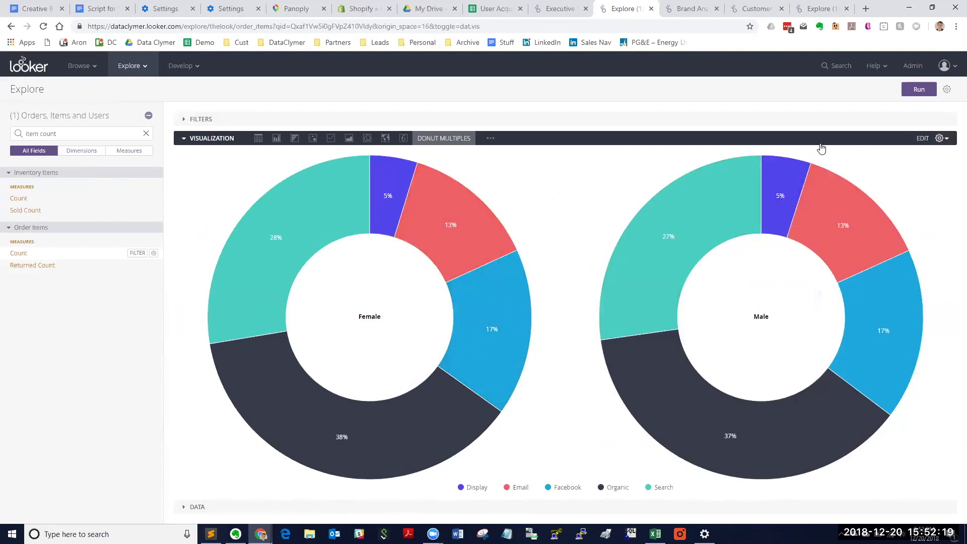
- Save the chart to a dashboard, choosing Executive Summary as the destination
{"action": "left_click", "coordinate": [946, 89]}
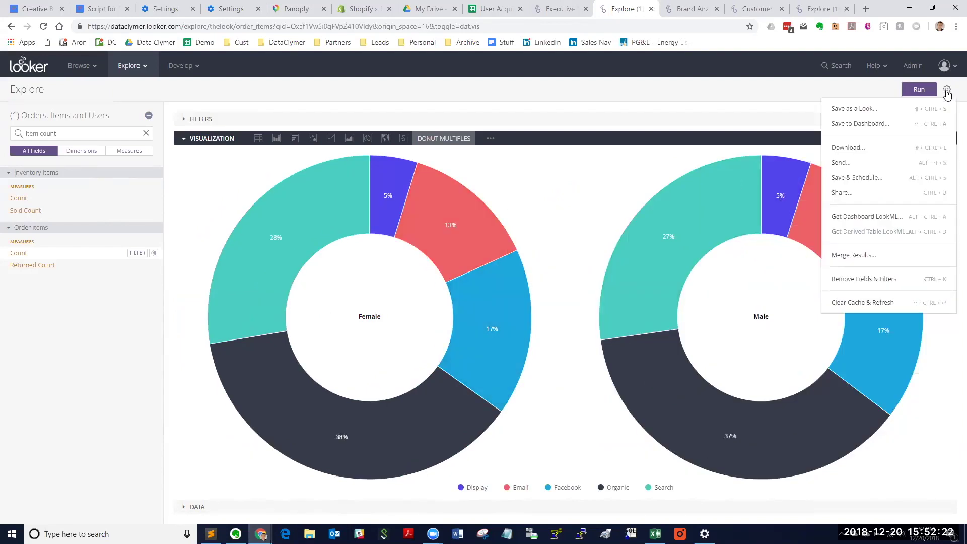
{"action": "left_click", "coordinate": [867, 128]}
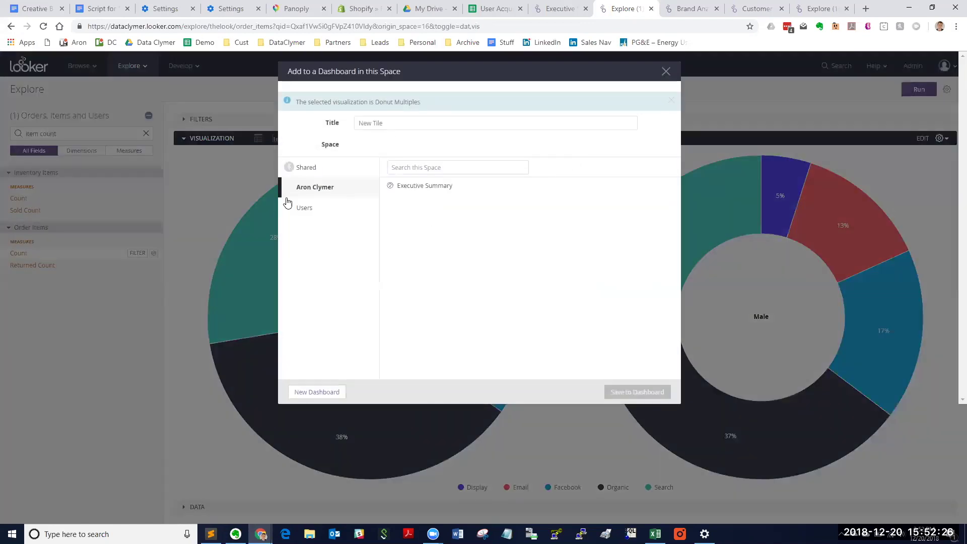
{"action": "left_click", "coordinate": [425, 186]}
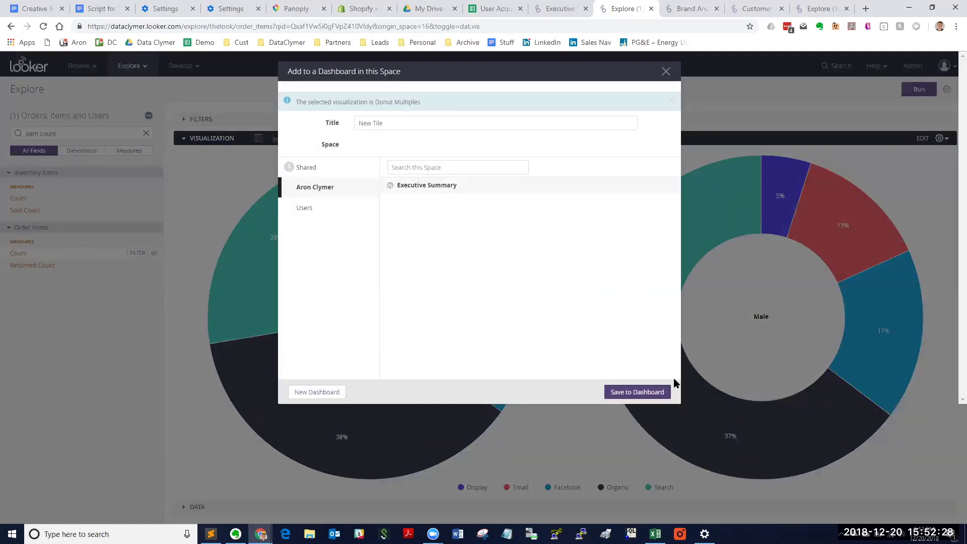
- Save the donut chart as a new tile on the Executive Summary dashboard
{"action": "left_click", "coordinate": [634, 393]}
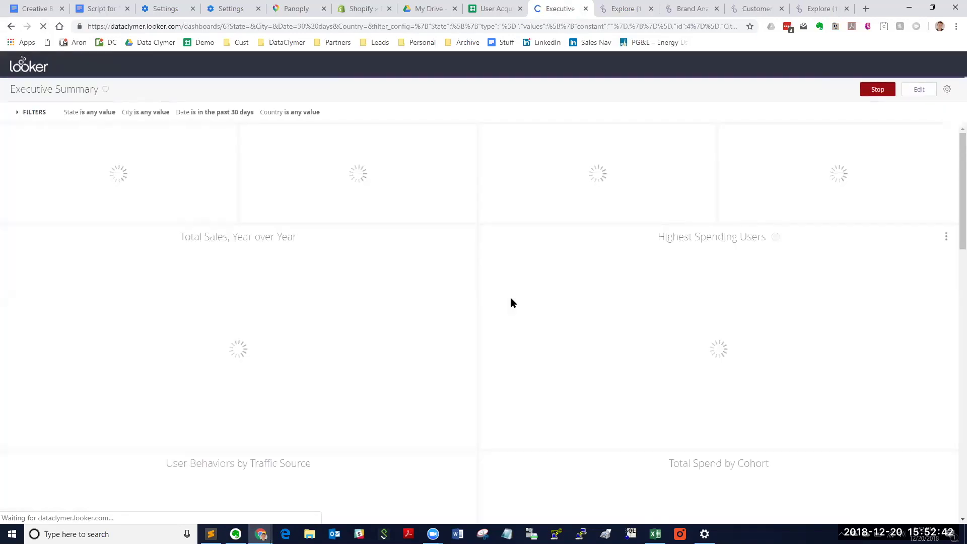
{"action": "scroll", "coordinate": [510, 302], "scroll_direction": "down", "scroll_amount": 6}
{"action": "scroll", "coordinate": [511, 303], "scroll_direction": "down", "scroll_amount": 5}
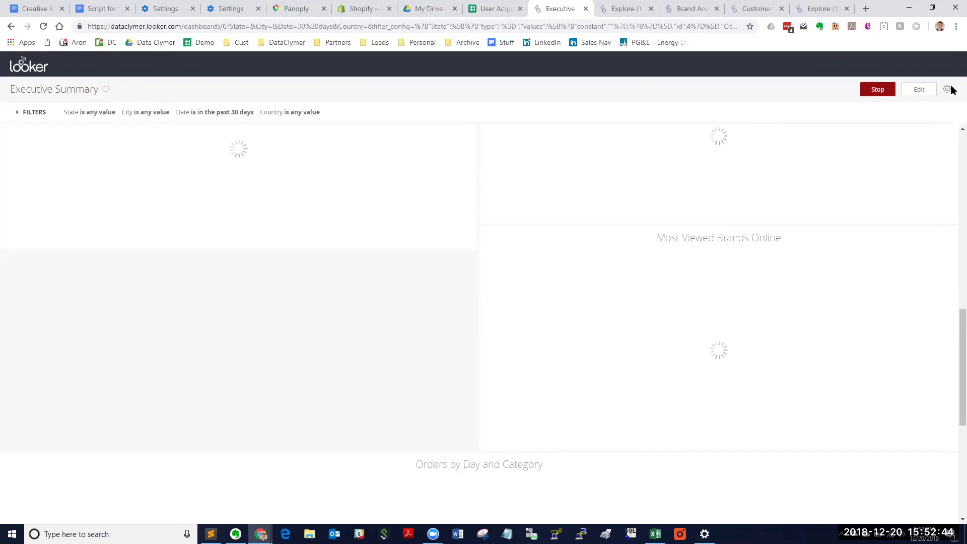
{"action": "scroll", "coordinate": [922, 93], "scroll_direction": "down", "scroll_amount": 6}
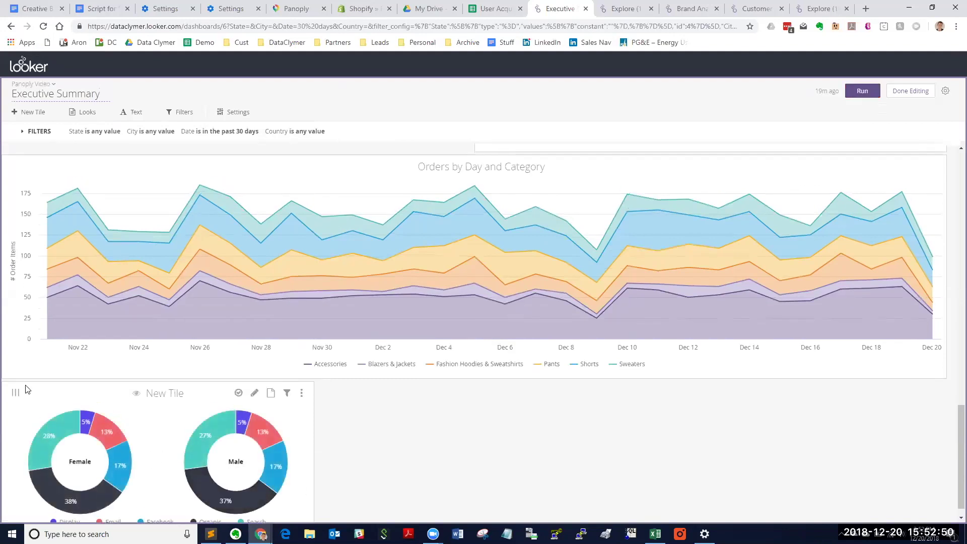
- Move the new donut tile above Orders by Day and Category and enlarge it
{"action": "left_click_drag", "start_coordinate": [16, 393], "coordinate": [25, 171]}
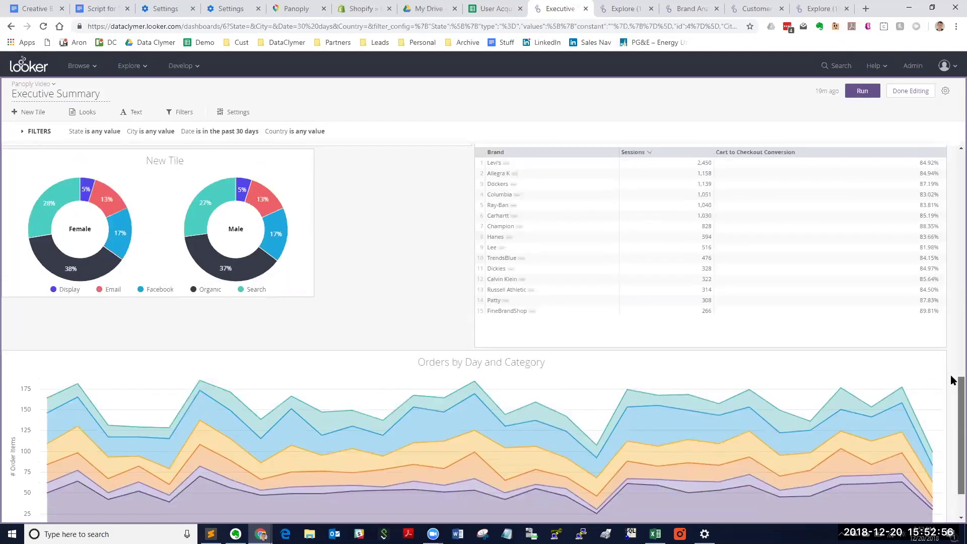
{"action": "scroll", "coordinate": [952, 424], "scroll_direction": "up", "scroll_amount": 3}
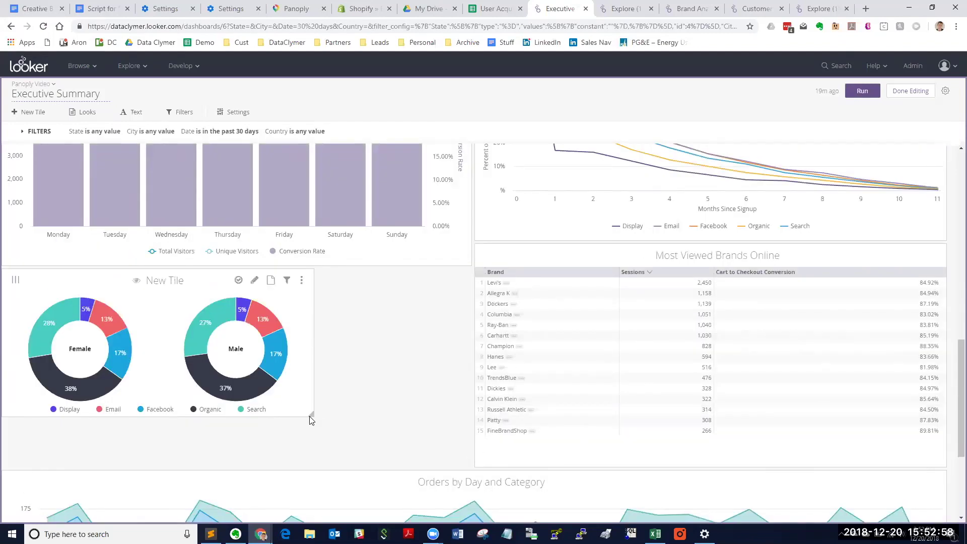
{"action": "left_click_drag", "start_coordinate": [309, 416], "coordinate": [470, 466]}
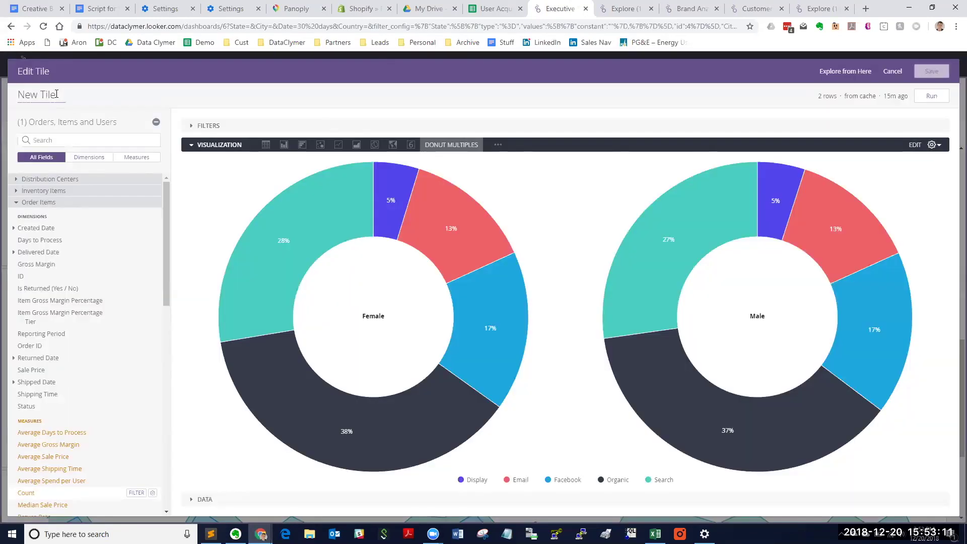
- Retitle the donut tile 'Order Items by Traffic Source' and save it
{"action": "key", "text": "BackSpace"}
{"action": "key", "text": "BackSpace"}
{"action": "key", "text": "BackSpace"}
{"action": "key", "text": "BackSpace"}
{"action": "key", "text": "BackSpace"}
{"action": "key", "text": "BackSpace"}
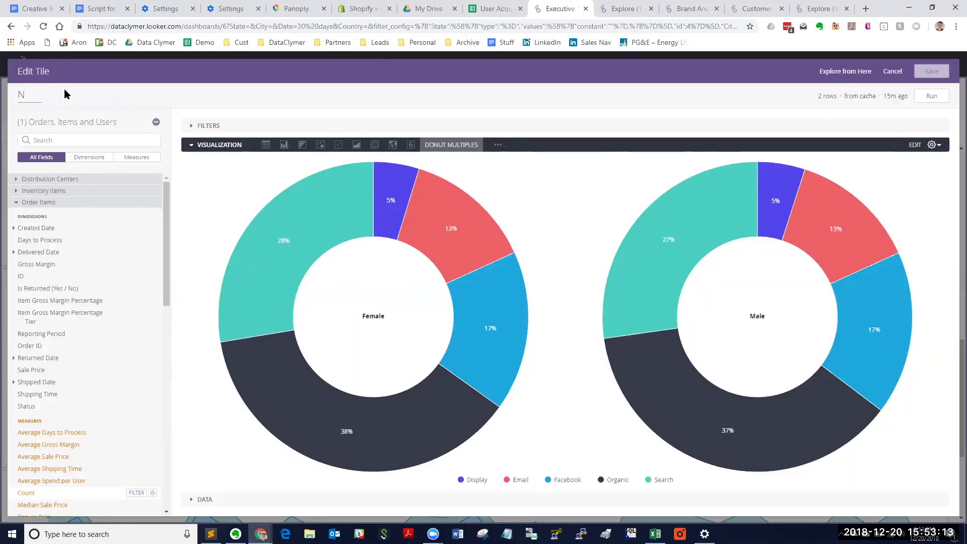
{"action": "type", "text": "Order Items"}
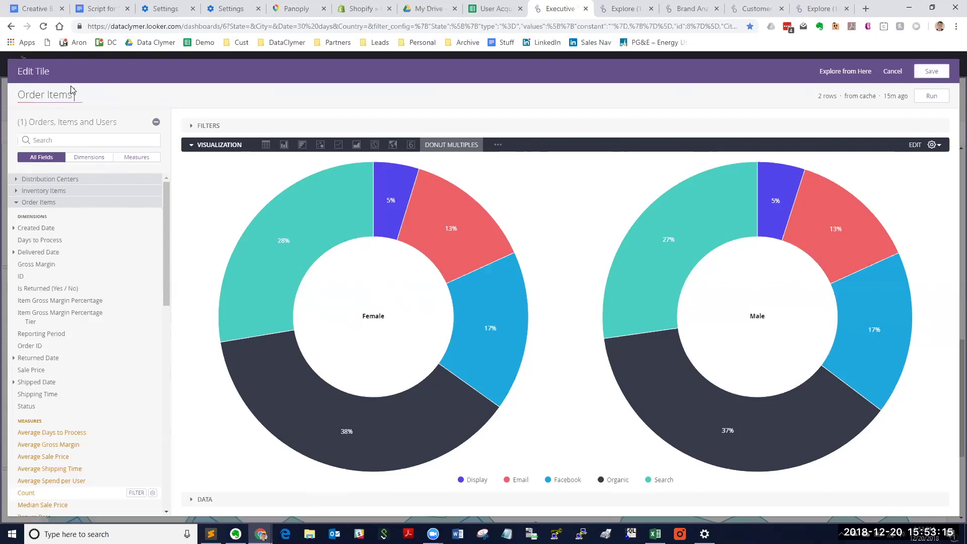
{"action": "type", "text": " by Traffic Source"}
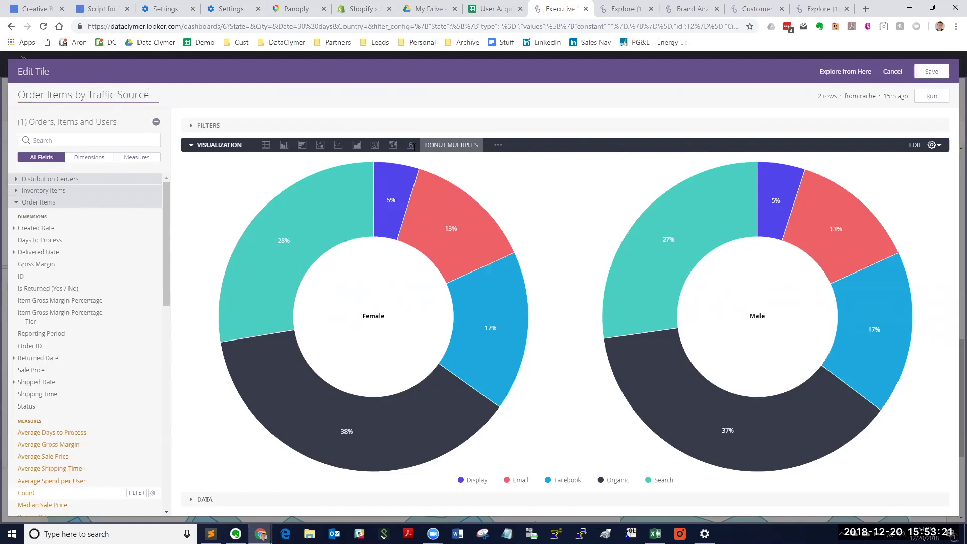
{"action": "left_click", "coordinate": [931, 71]}
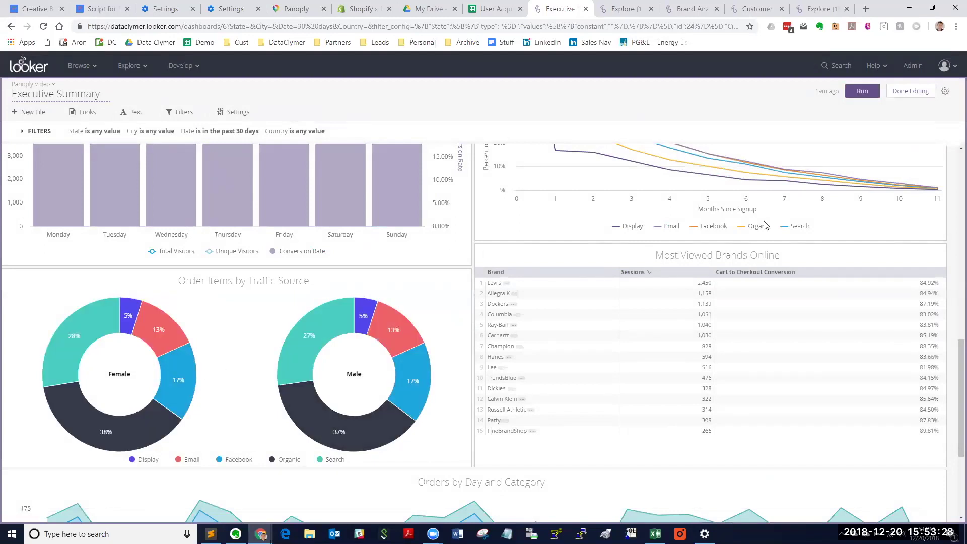
- Scroll back to the top of the Executive Summary dashboard
{"action": "scroll", "coordinate": [807, 262], "scroll_direction": "up", "scroll_amount": 10}
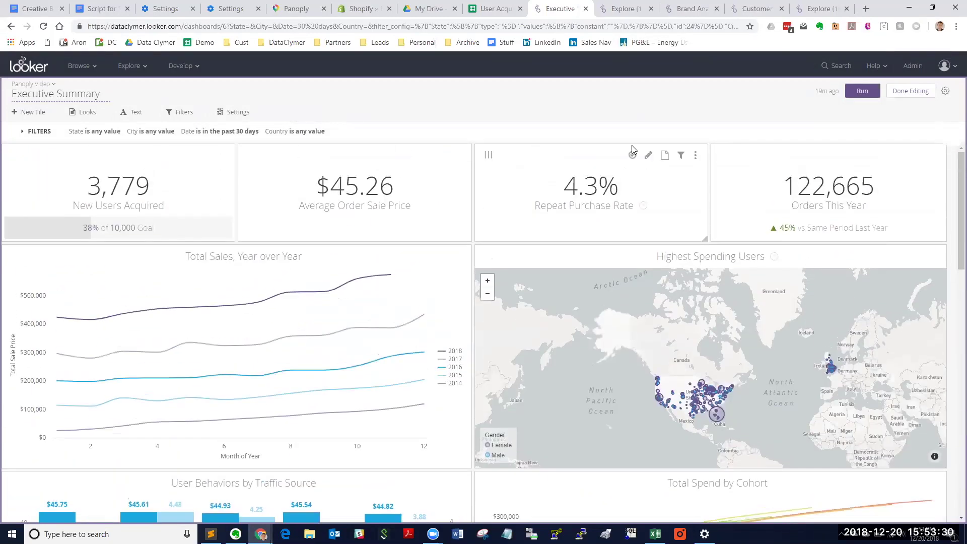